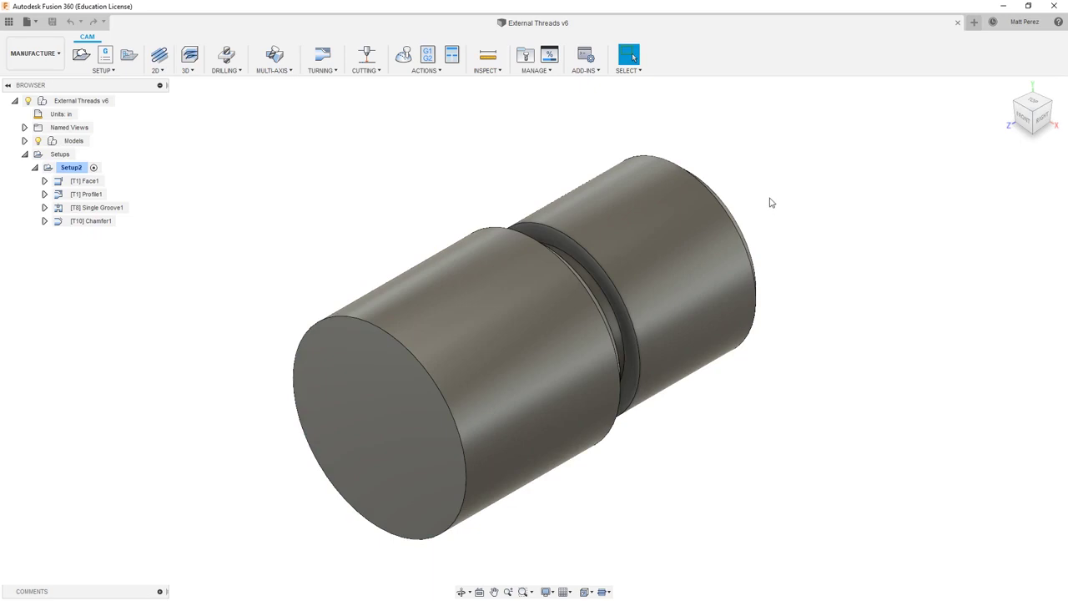
Start a Turning Thread operation in Setup2 and filter the tool selection to turning threading tools
click(338, 73)
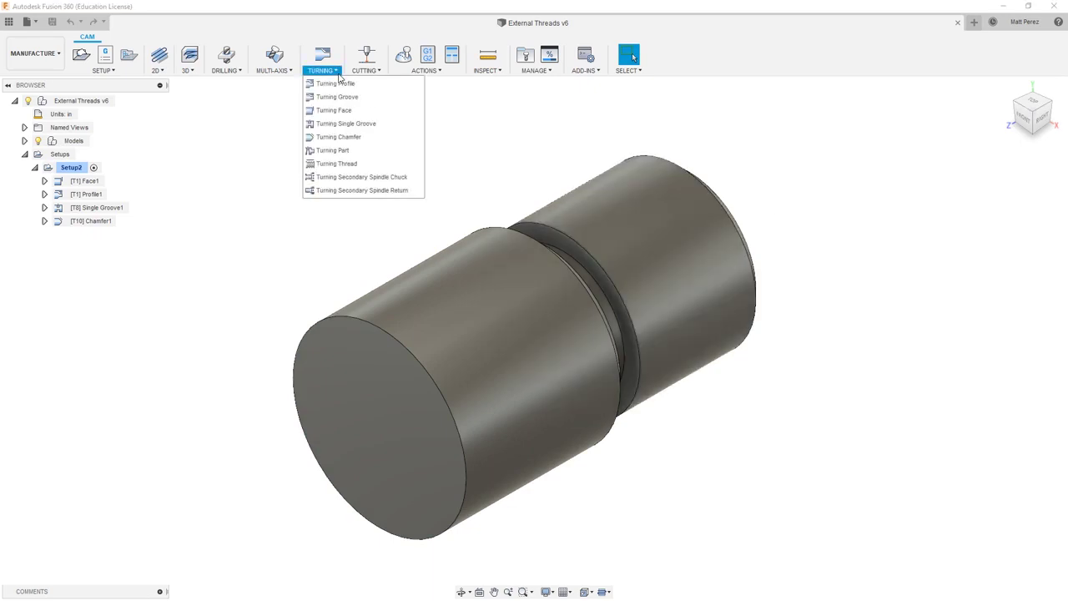
click(329, 165)
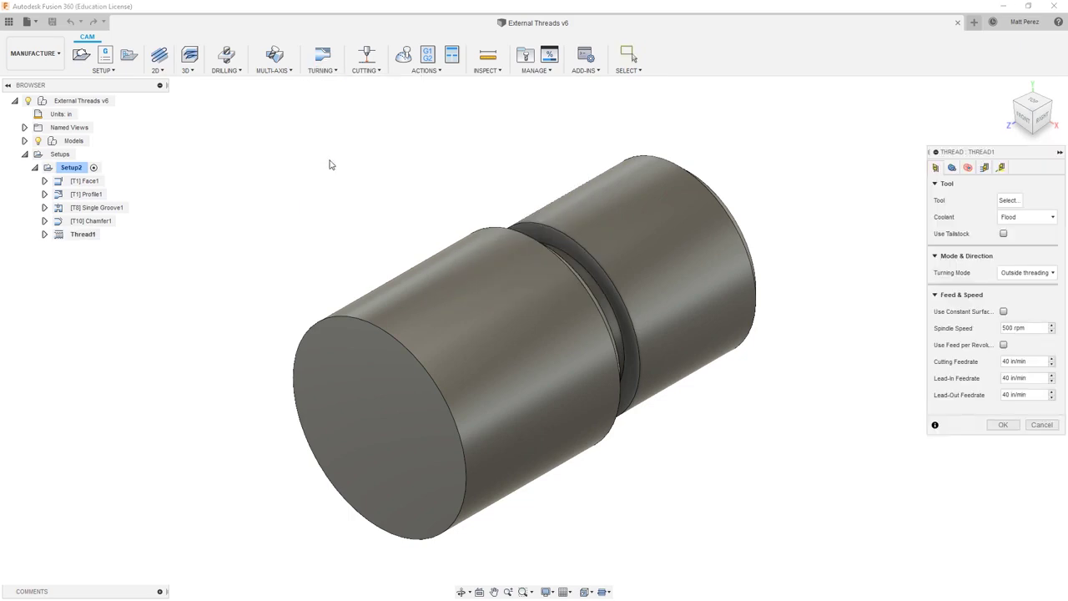
click(1007, 201)
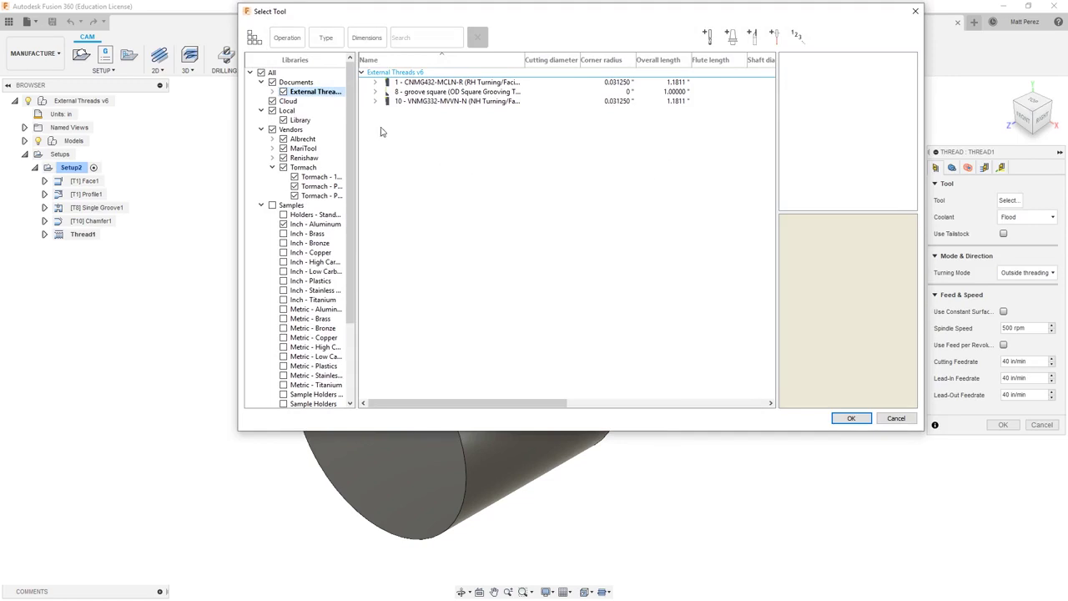
click(325, 40)
click(503, 259)
click(643, 411)
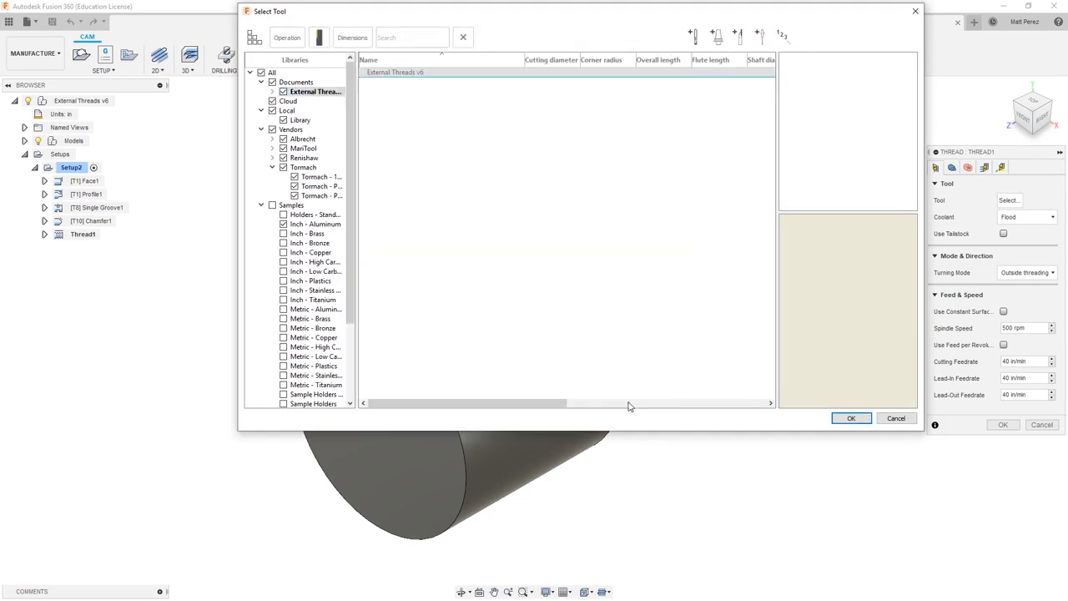
Assign tool 5, the thread iso triple OD threading tool from the Tormach 15L Slant-PRO starter library, to the operation
click(310, 171)
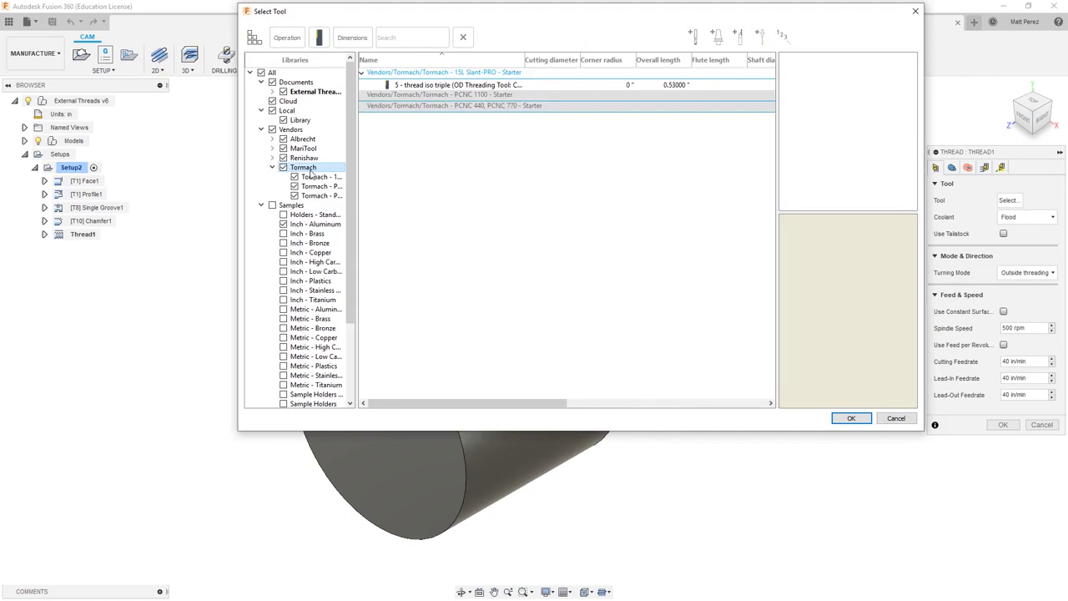
click(435, 85)
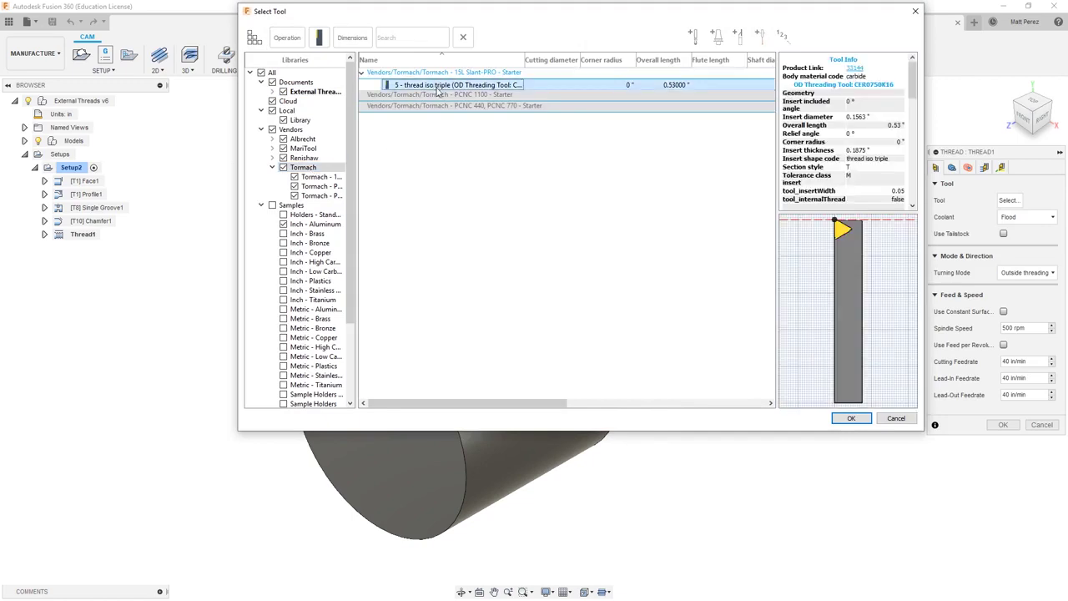
drag(915, 77, 925, 123)
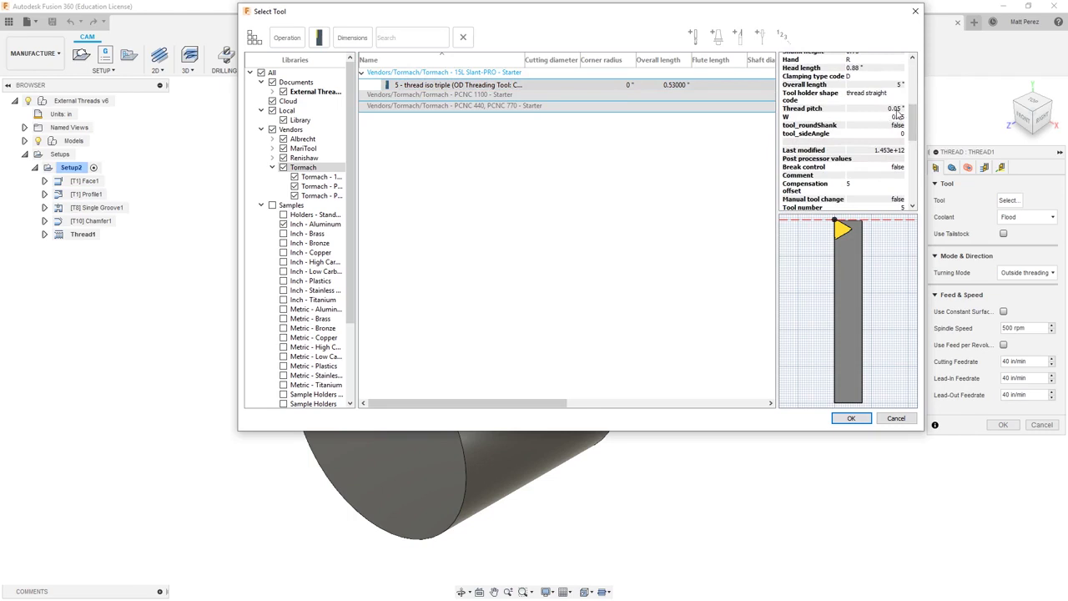
click(851, 418)
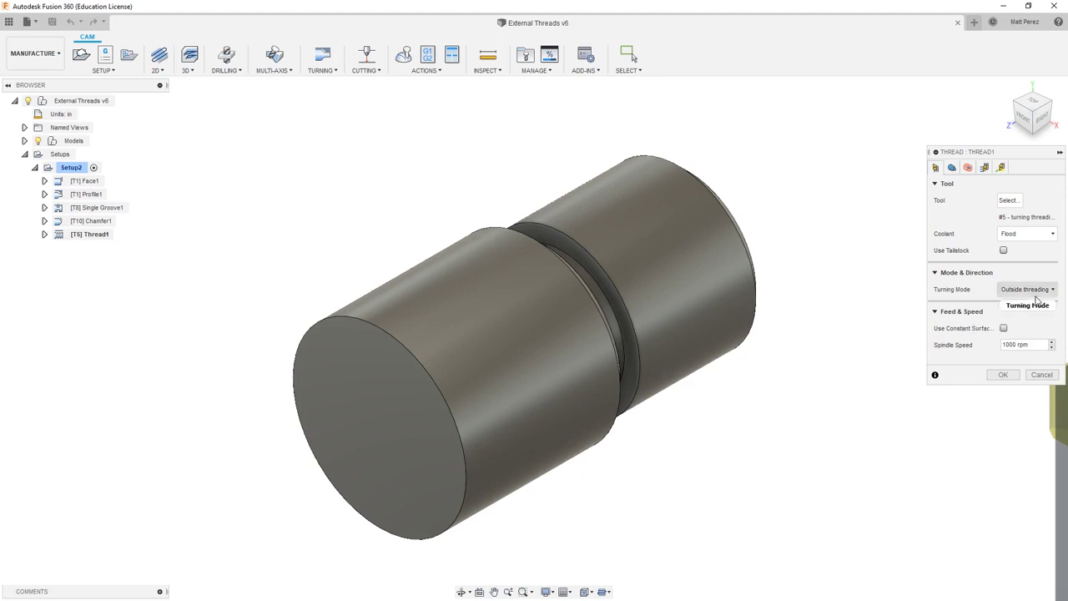
Pick the smaller-diameter cylindrical face between the groove and the end chamfer as the thread face, and view it from the top
click(954, 169)
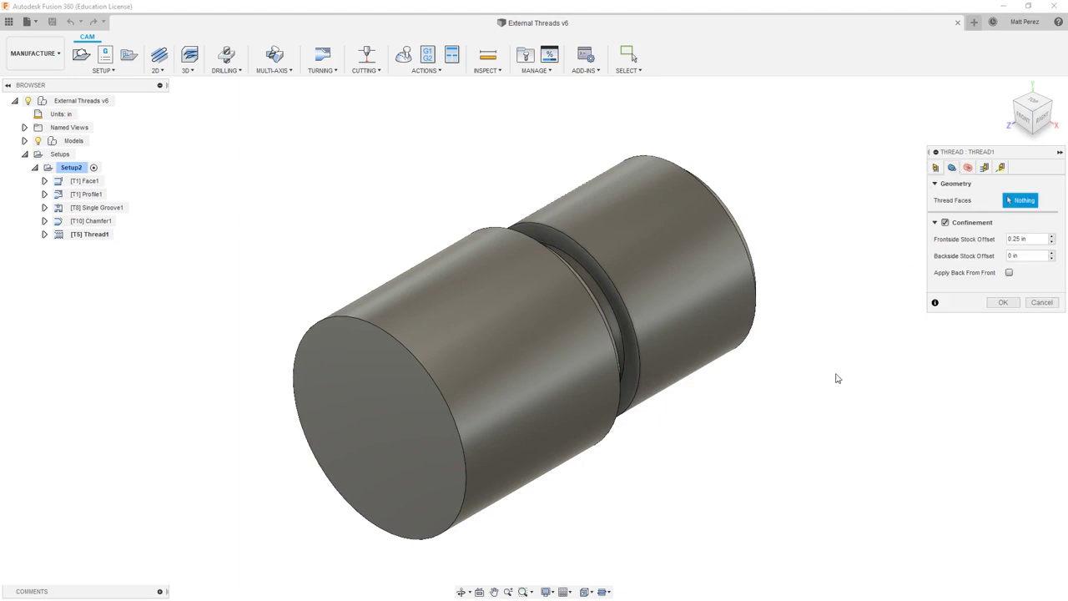
shift+middle_drag(801, 431, 757, 433)
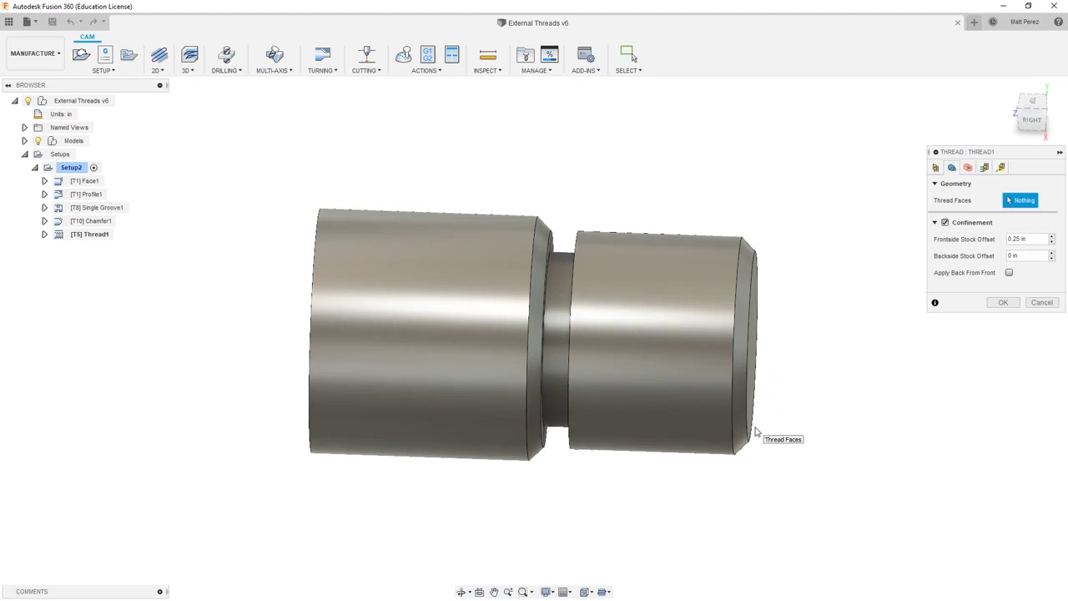
click(688, 318)
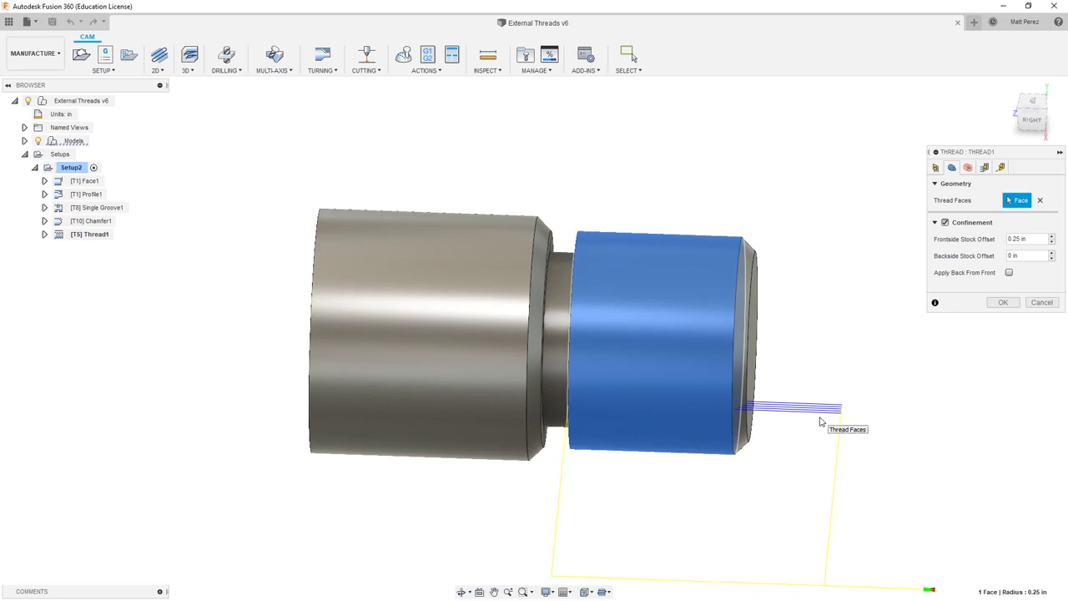
click(1031, 117)
mouse_move(834, 322)
middle_down()
mouse_move(813, 331)
mouse_move(826, 306)
middle_up()
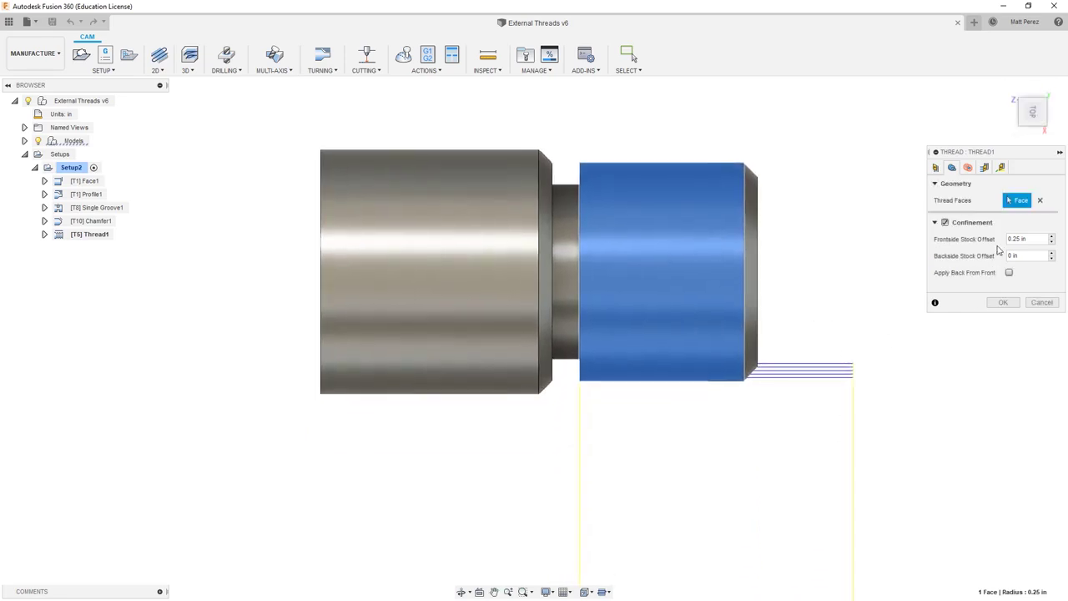
Set the thread confinement to a frontside stock offset of 0.1 in and a backside stock offset of 0.07 in
click(1022, 239)
text(1)
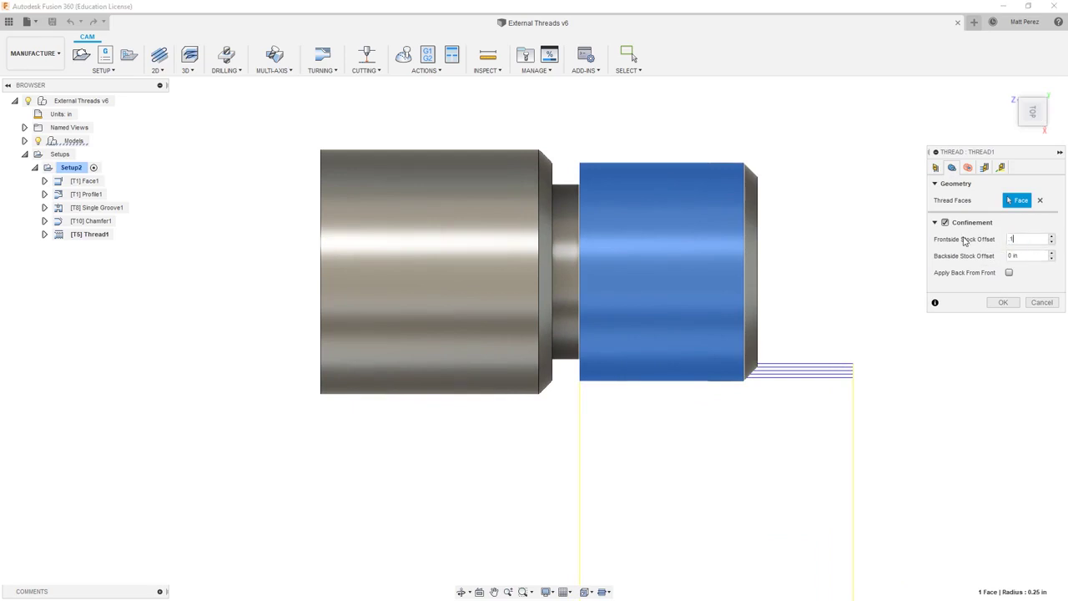
click(1007, 256)
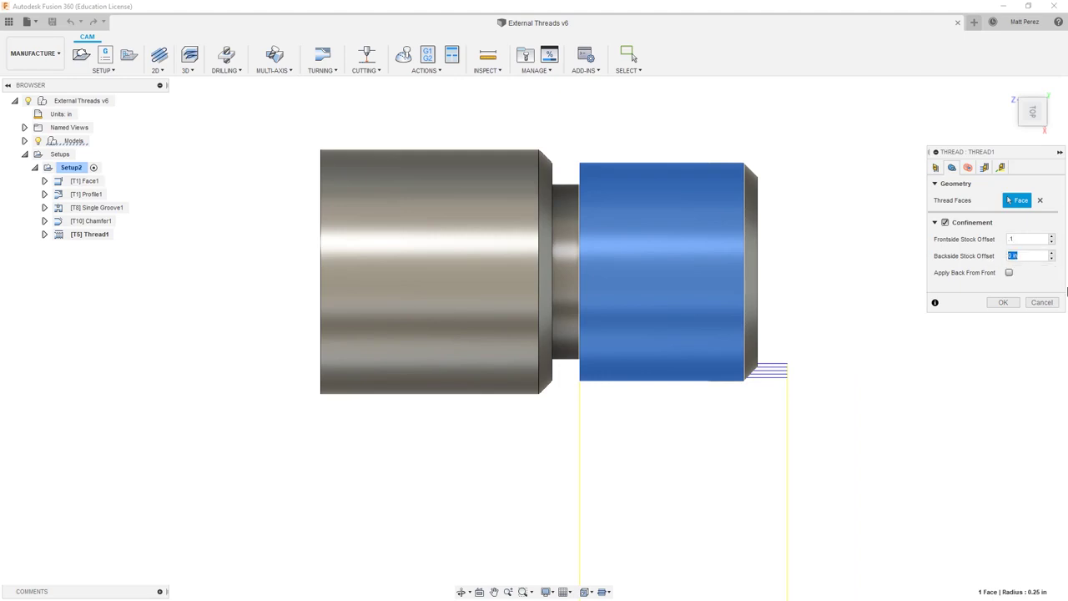
key(BackSpace)
text(0.07)
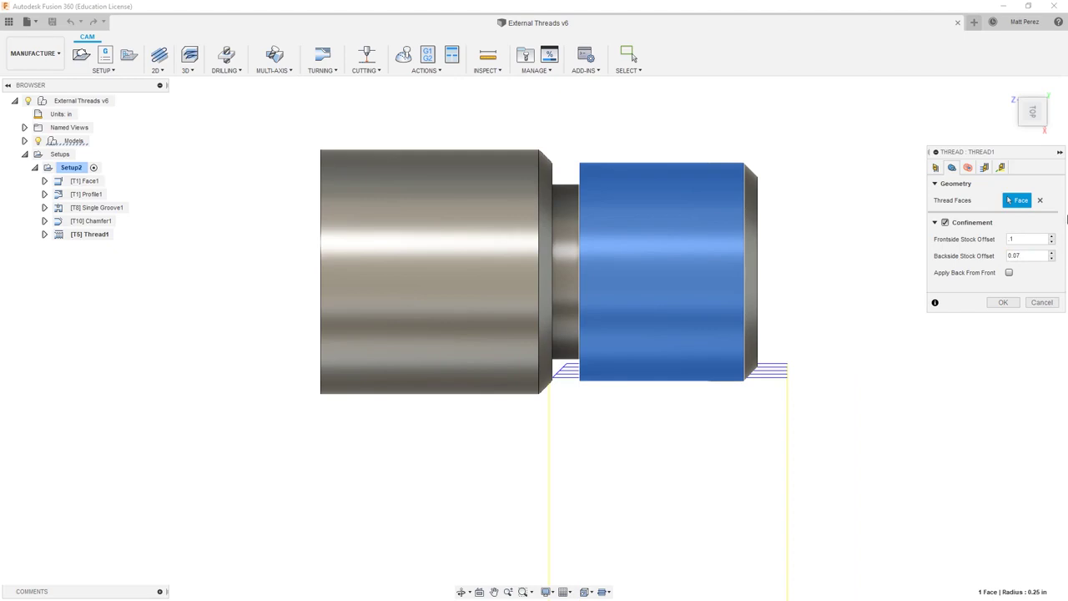
Keep the clearance offset at 0.4 in from Stock OD and set the thread pitch to 0.0769 in
click(969, 167)
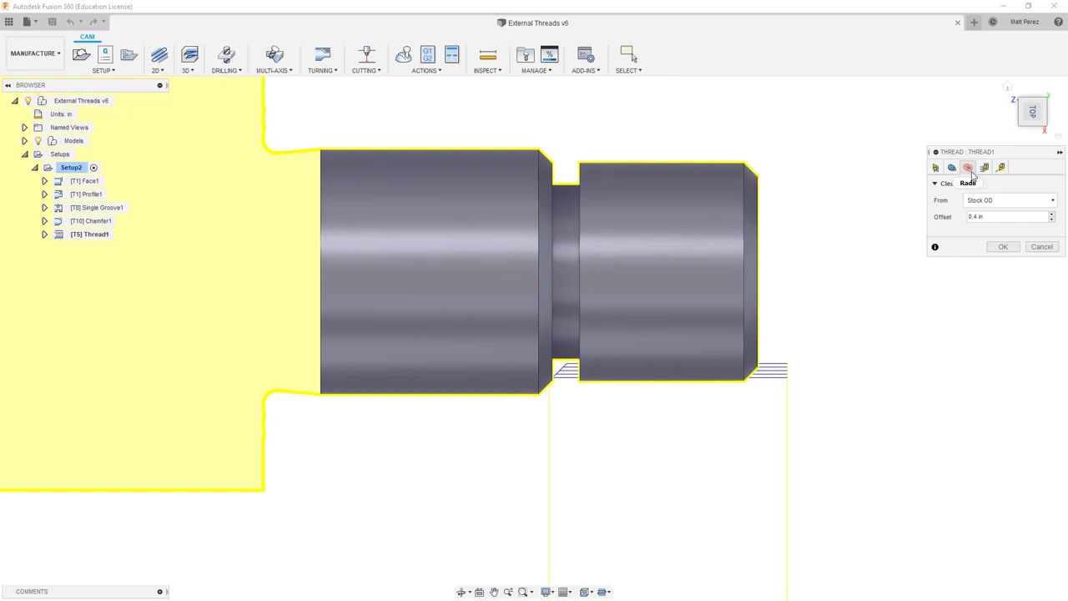
click(1014, 216)
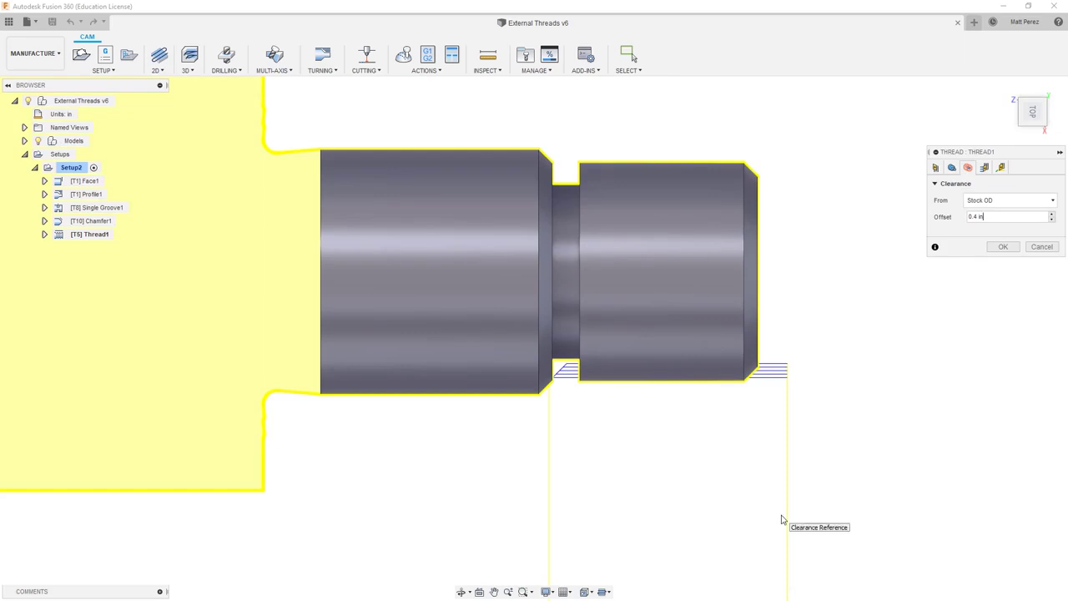
click(983, 167)
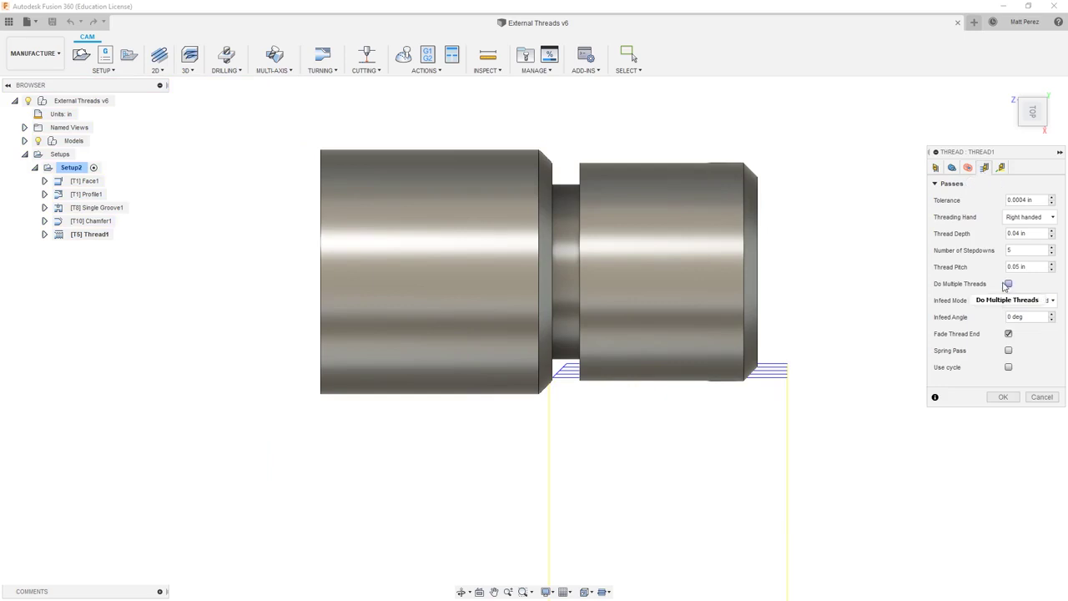
mouse_move(1016, 269)
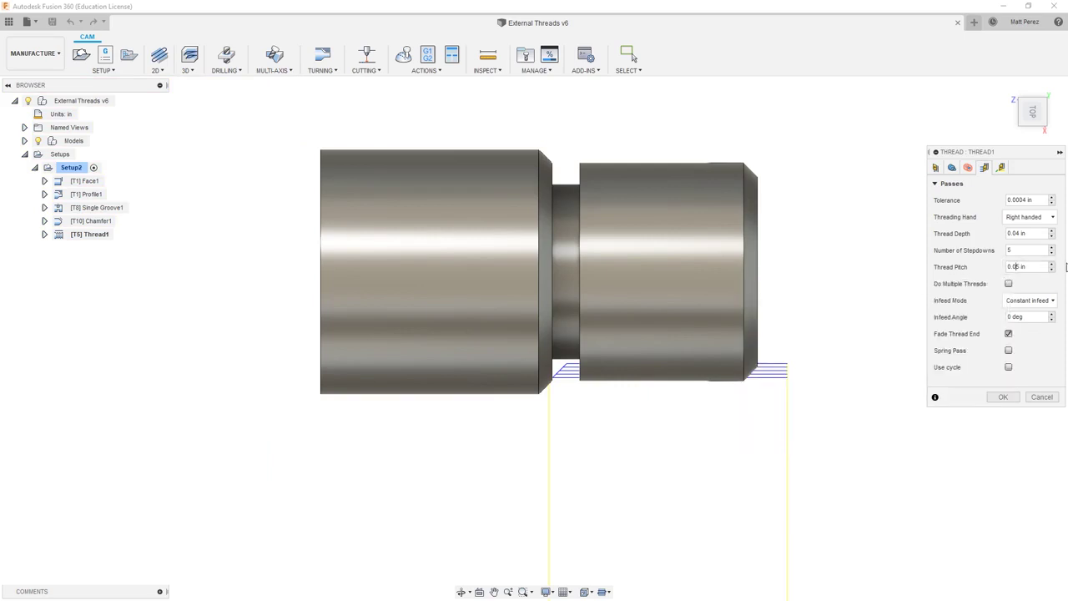
key(BackSpace)
text(769)
Set the thread depth to 0.0479 in
click(1013, 233)
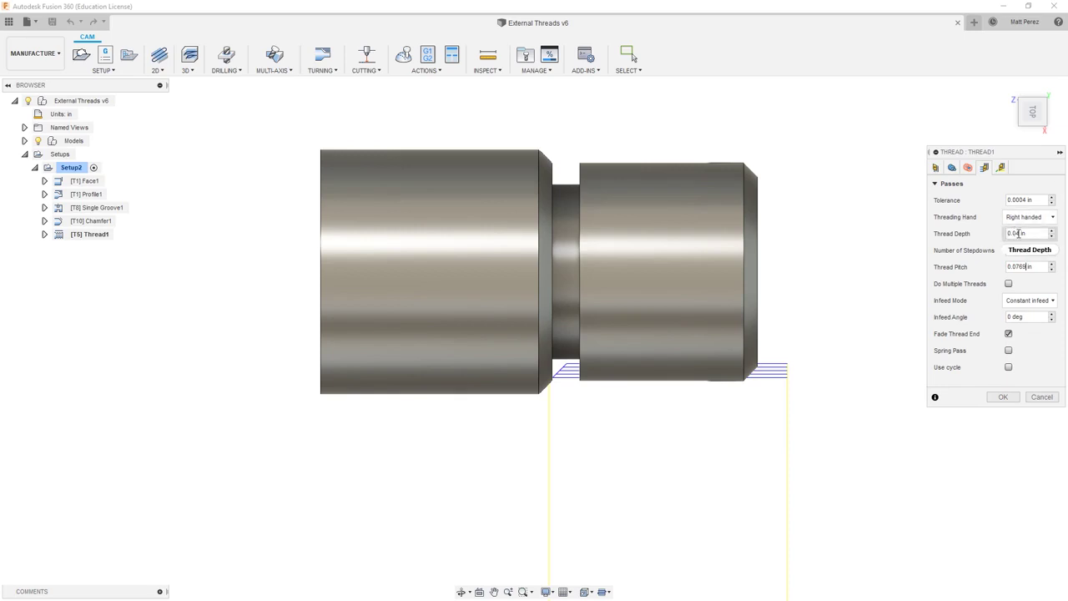
key(Right)
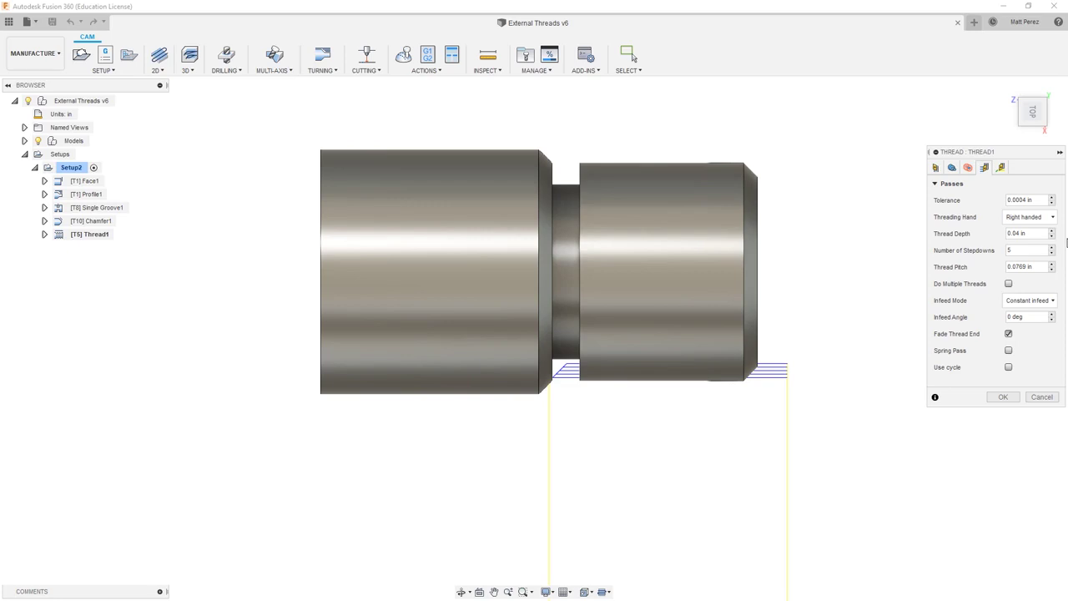
text(79)
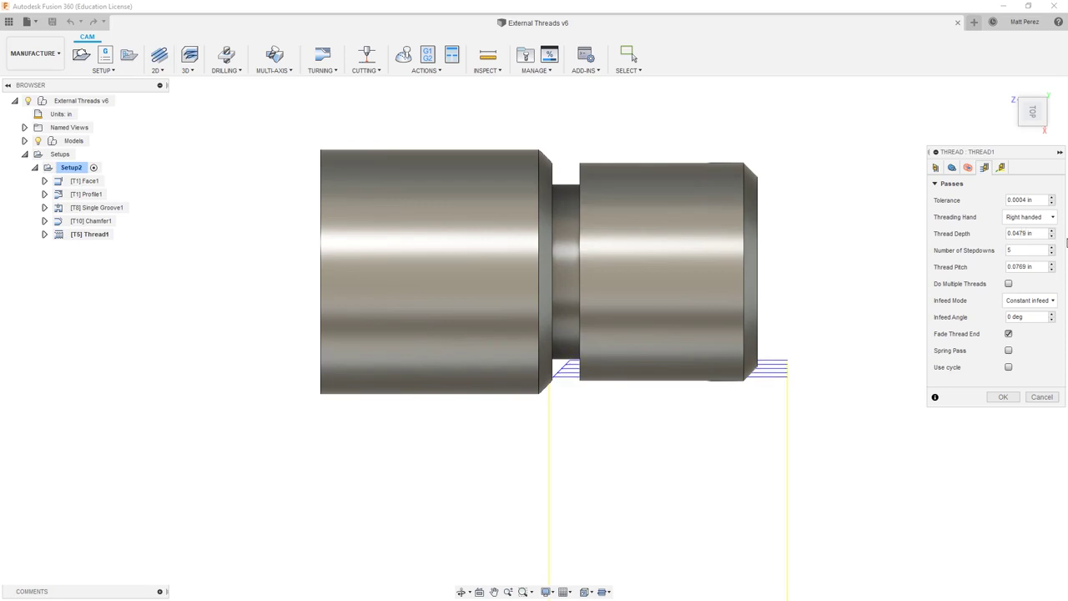
text(5)
key(BackSpace)
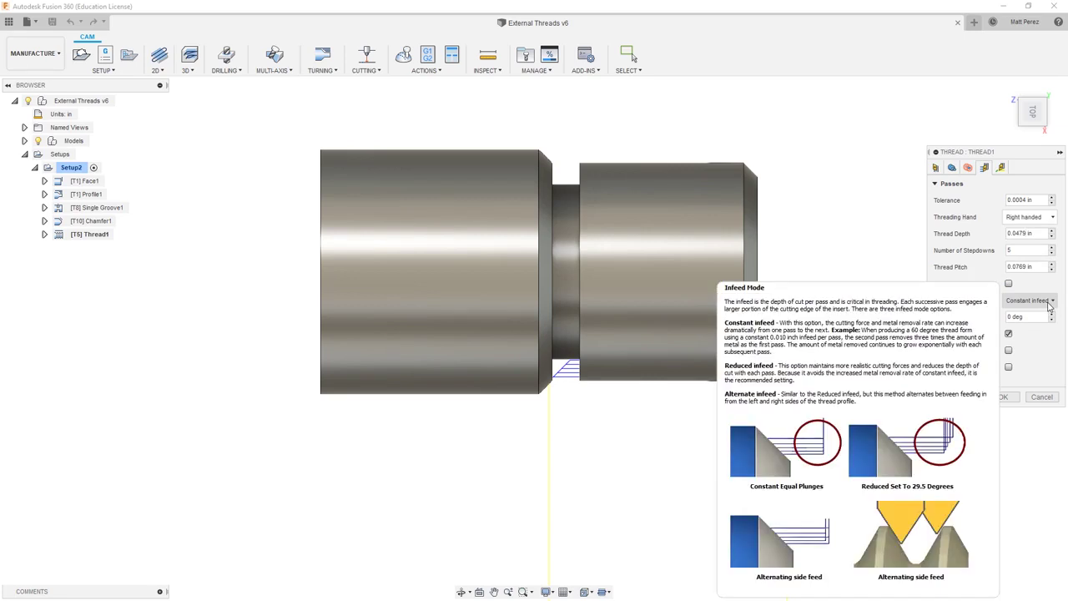
Switch the infeed mode to Reduced infeed and set the infeed angle to 29.5 deg
click(1049, 305)
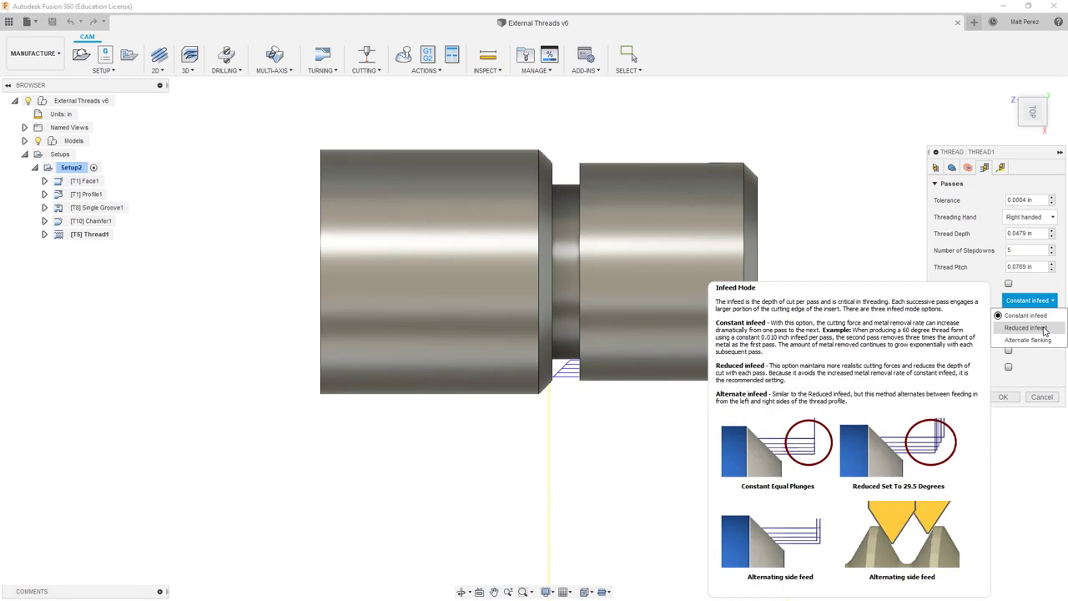
click(1031, 328)
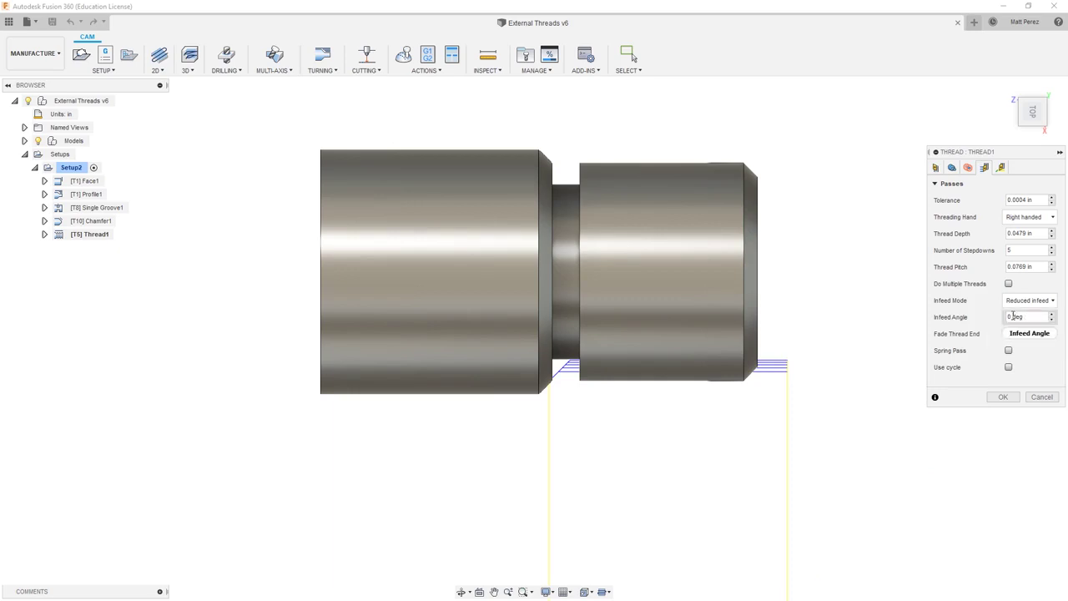
click(1009, 333)
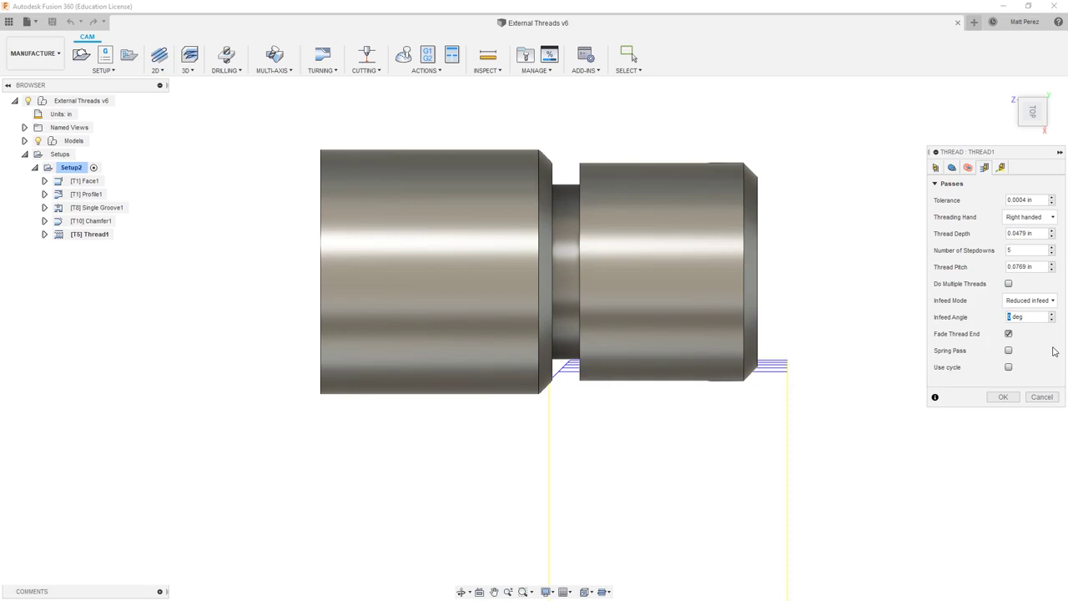
text(.5)
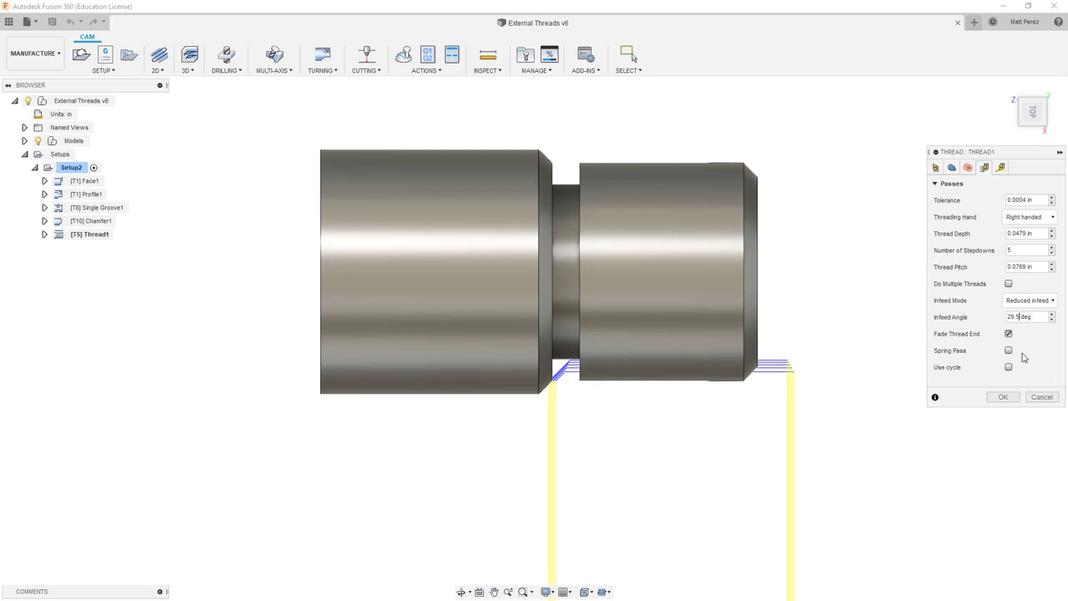
Set the retraction policy to Minimum retraction and accept the thread operation
click(1002, 167)
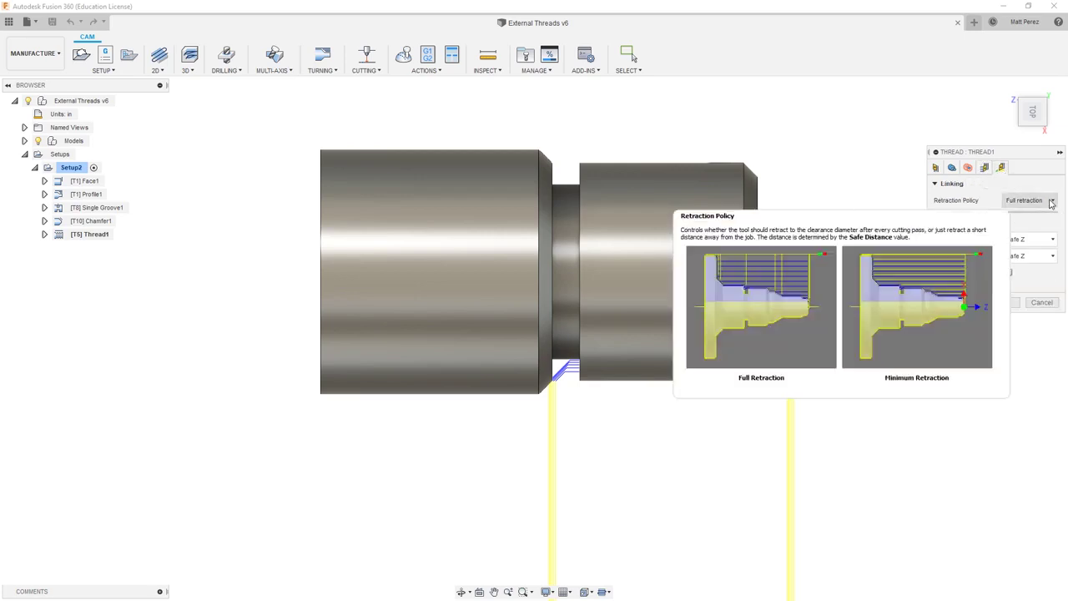
click(1051, 201)
click(1028, 209)
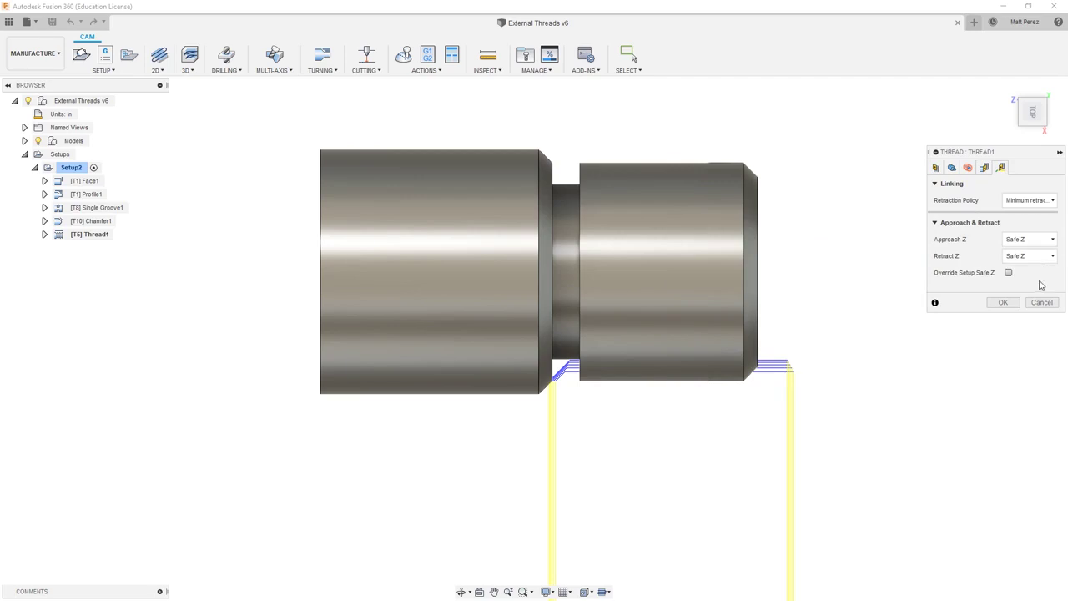
click(1004, 304)
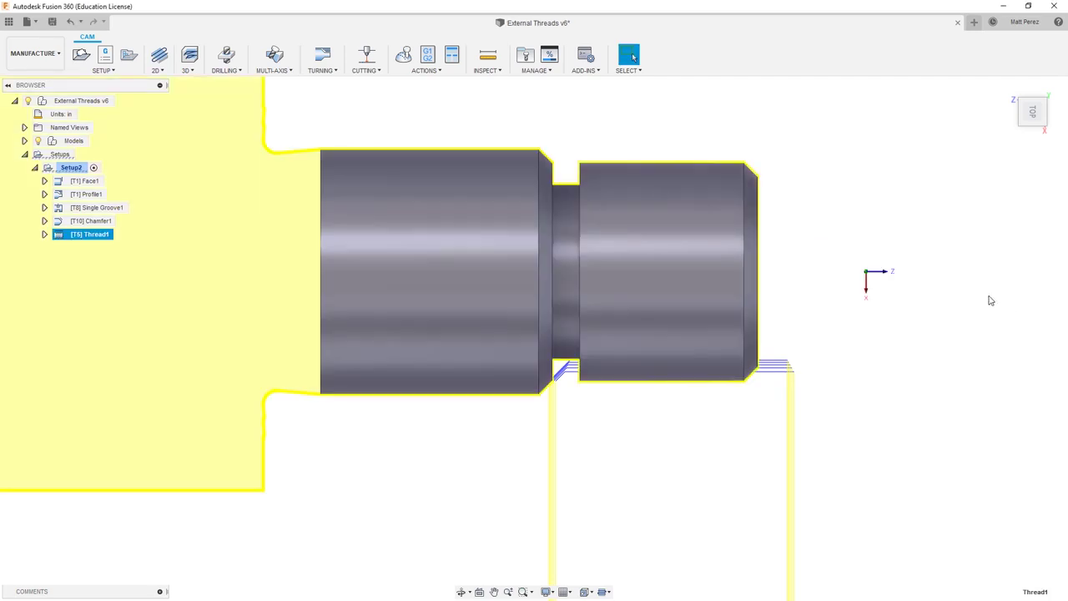
Simulate all of Setup2's toolpaths and skip ahead through the earlier operations to Thread1
click(60, 169)
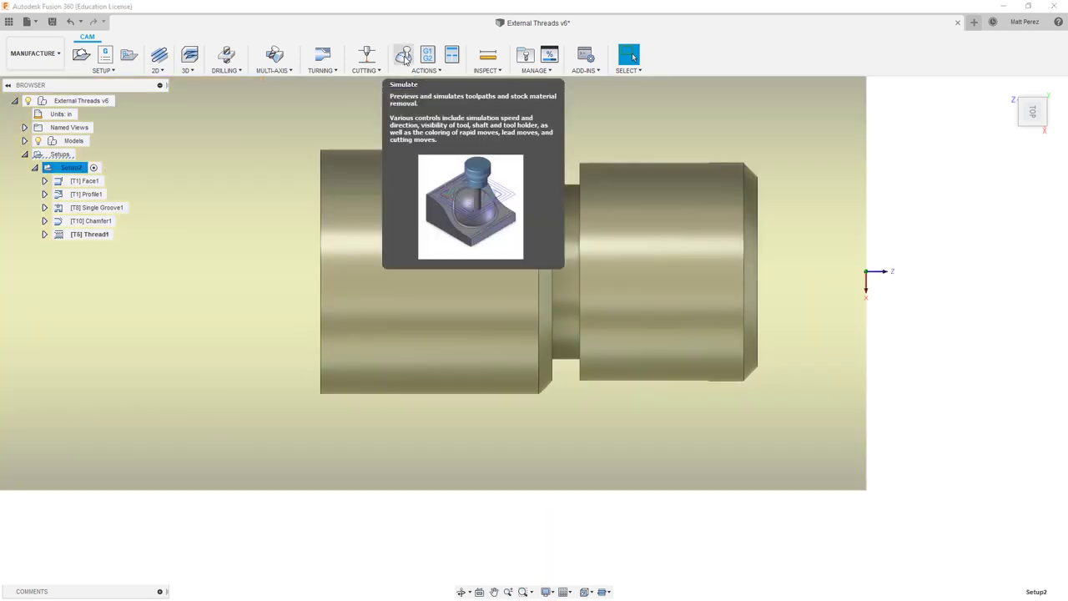
click(404, 56)
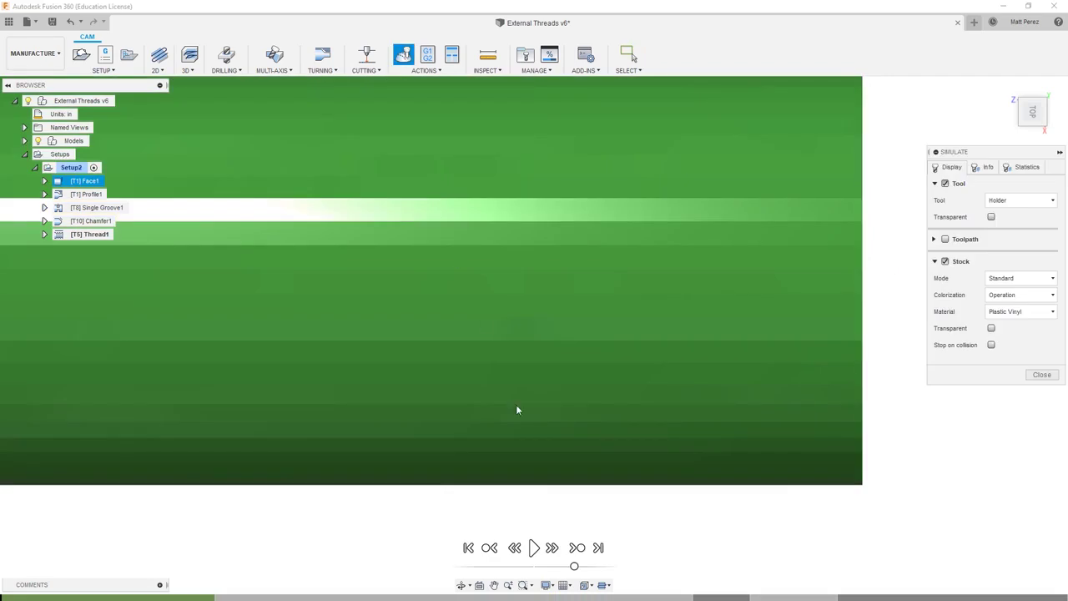
click(577, 550)
click(577, 551)
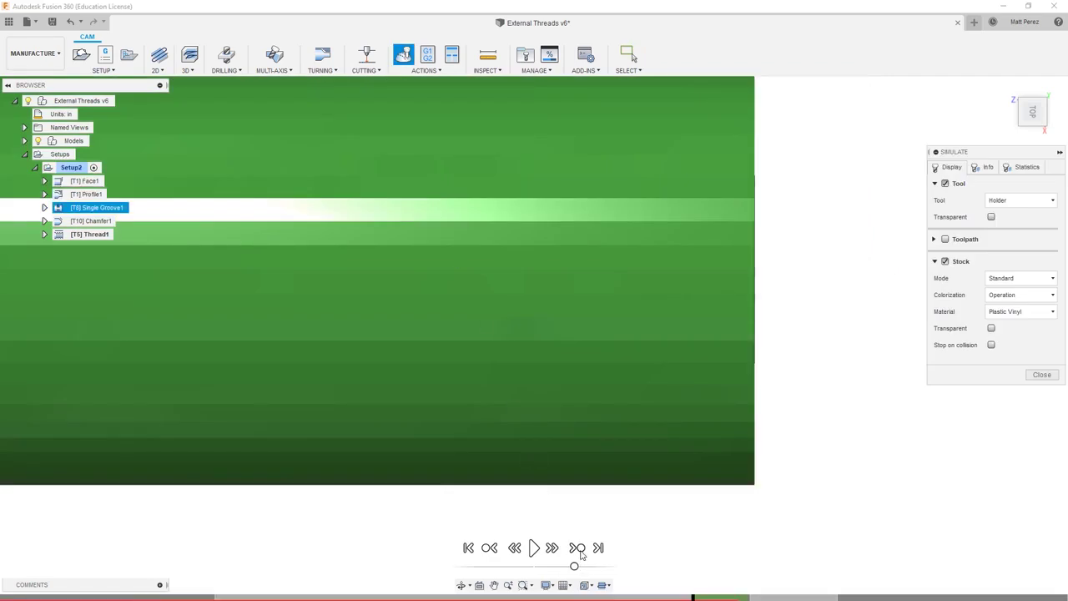
click(578, 549)
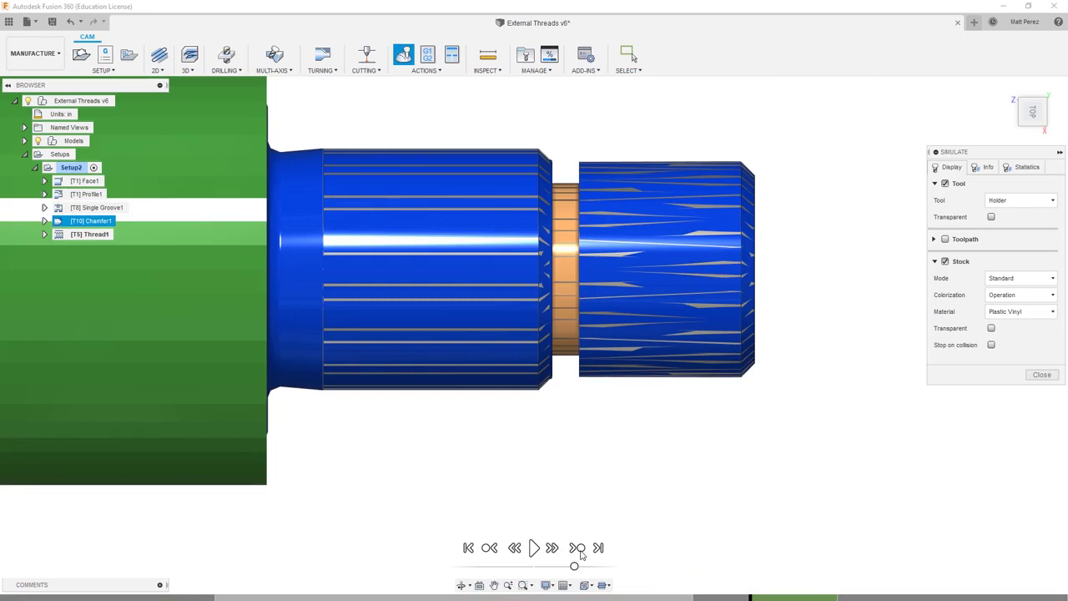
click(578, 549)
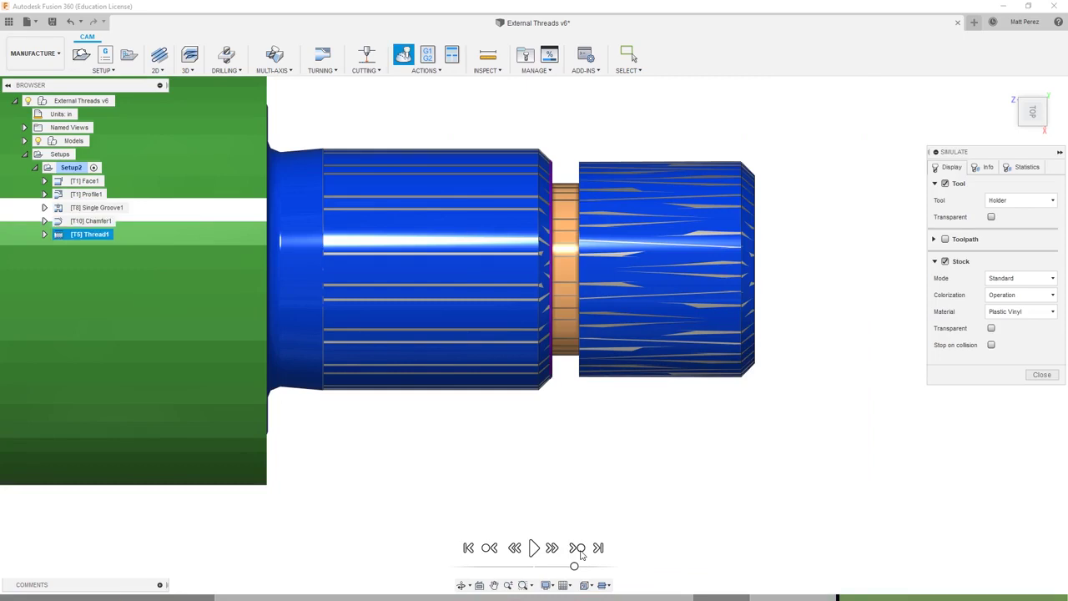
Play the Thread1 simulation with the models hidden, inspect the cut threads from several angles, and close the simulation
click(534, 548)
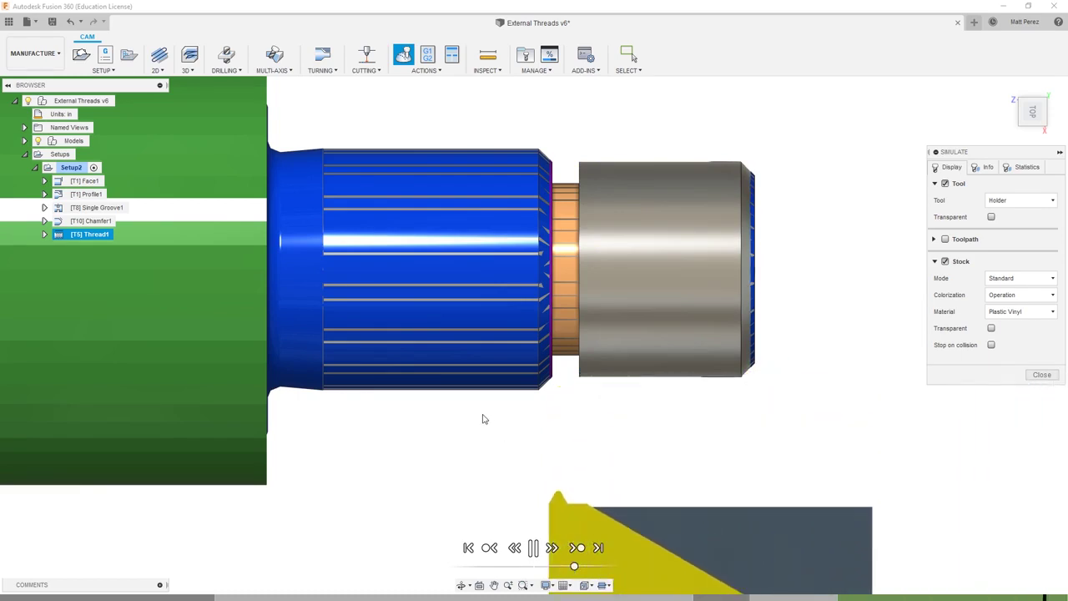
click(38, 142)
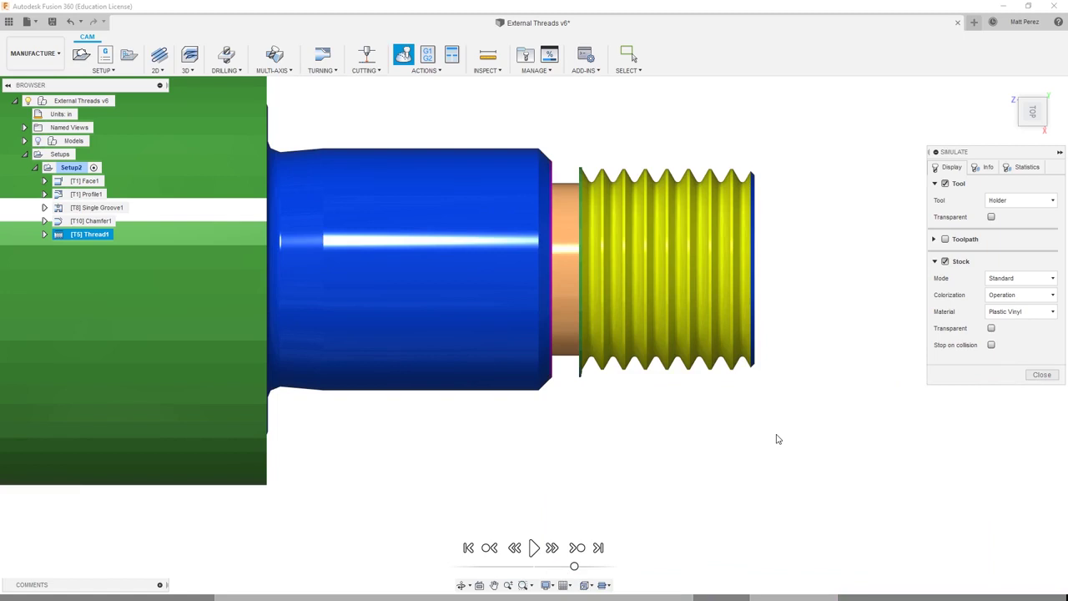
shift+middle_drag(762, 450, 689, 390)
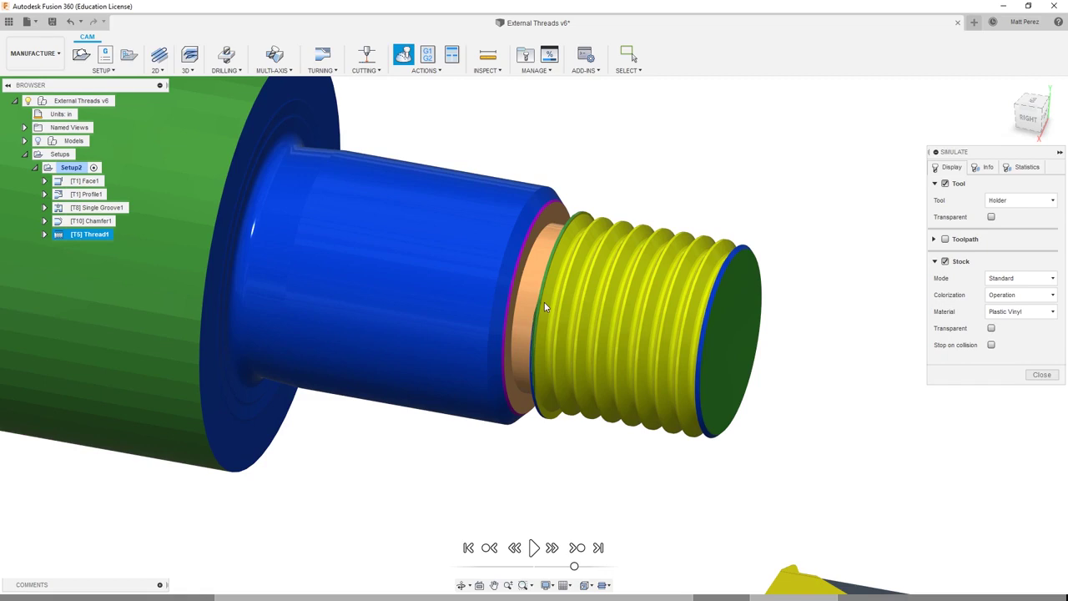
shift+middle_drag(546, 310, 576, 300)
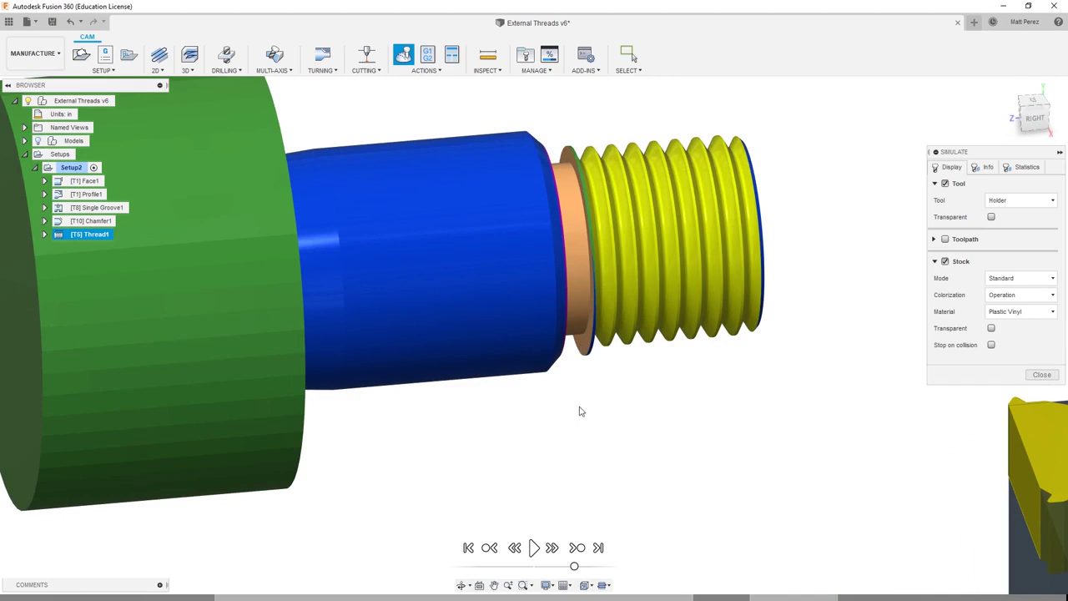
shift+middle_drag(542, 410, 523, 411)
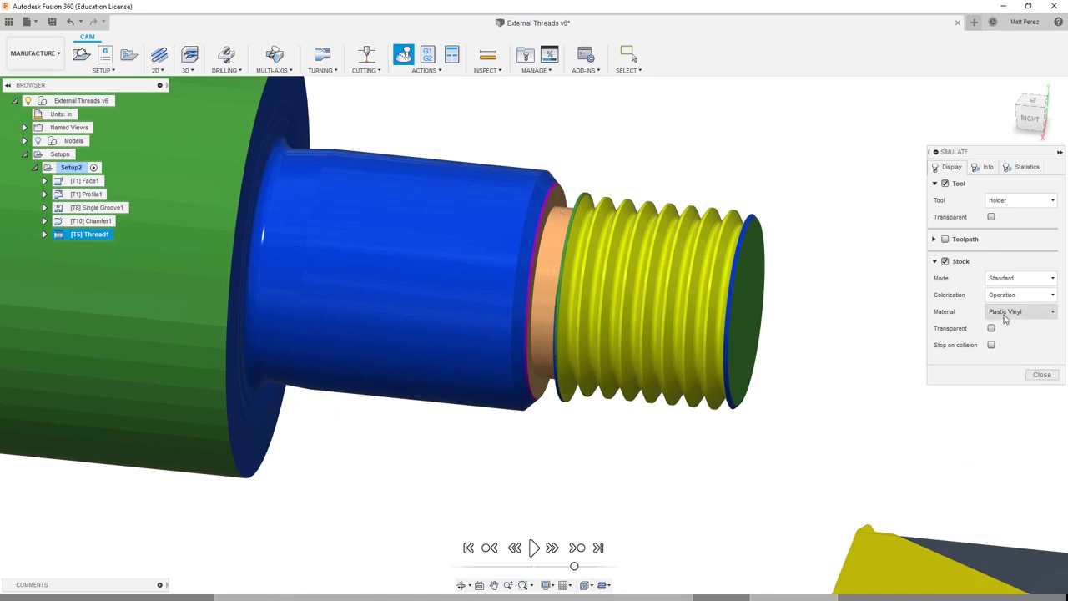
click(1058, 374)
click(39, 142)
click(234, 538)
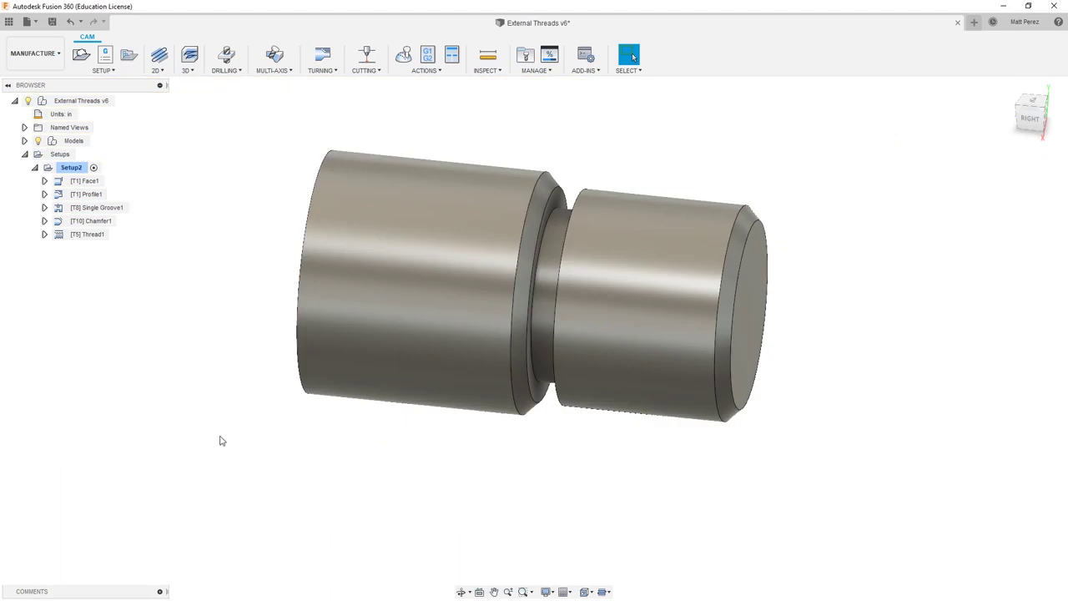
In the Design workspace, widen the relief groove by offsetting its side face on the smaller diameter by about -0.03 in
click(44, 52)
click(25, 80)
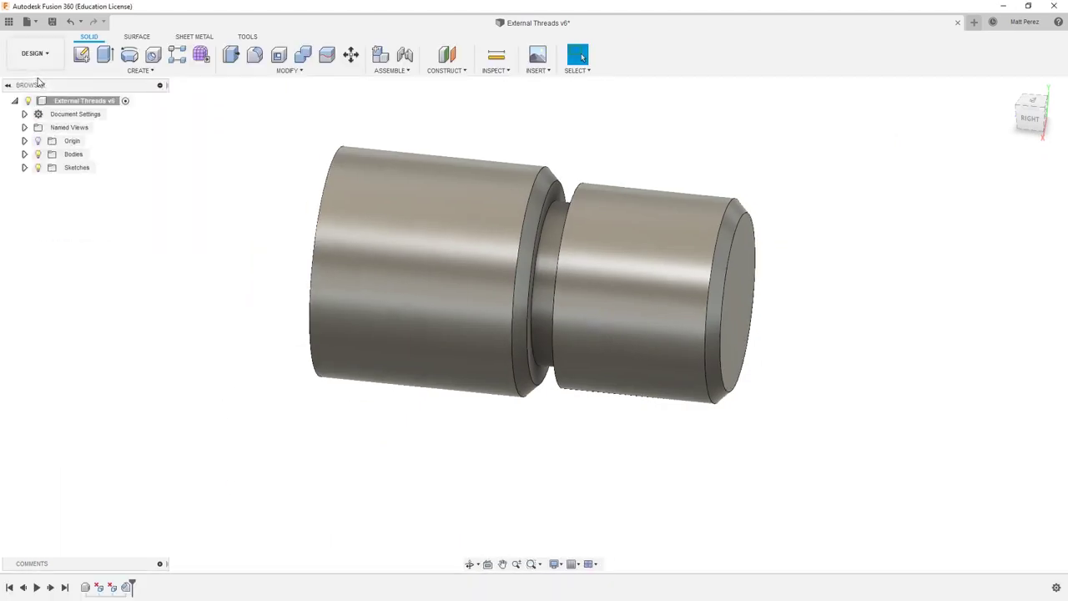
shift+middle_drag(232, 233, 408, 262)
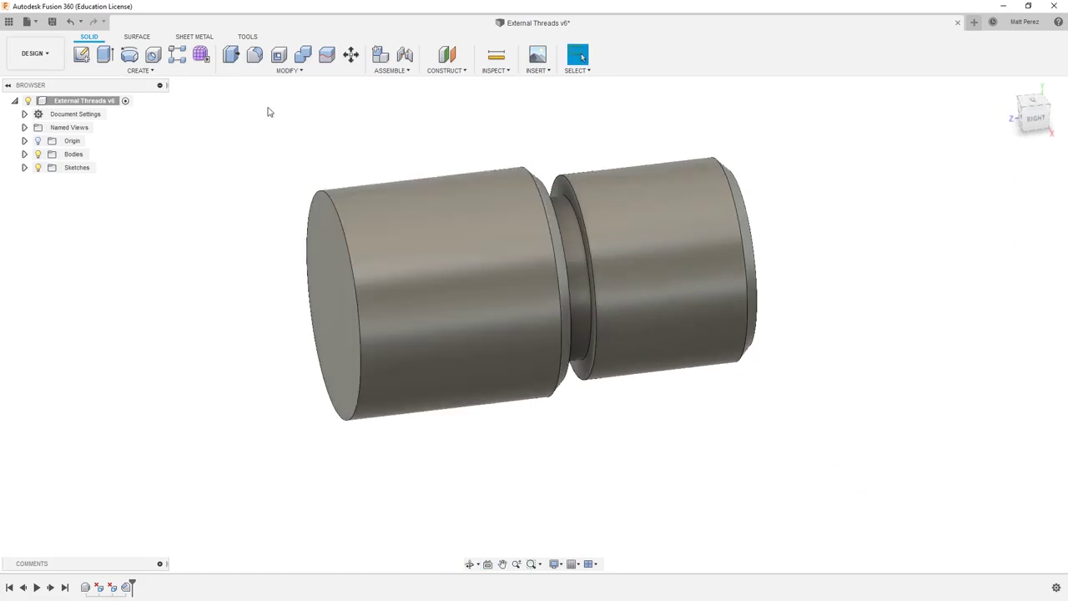
click(231, 55)
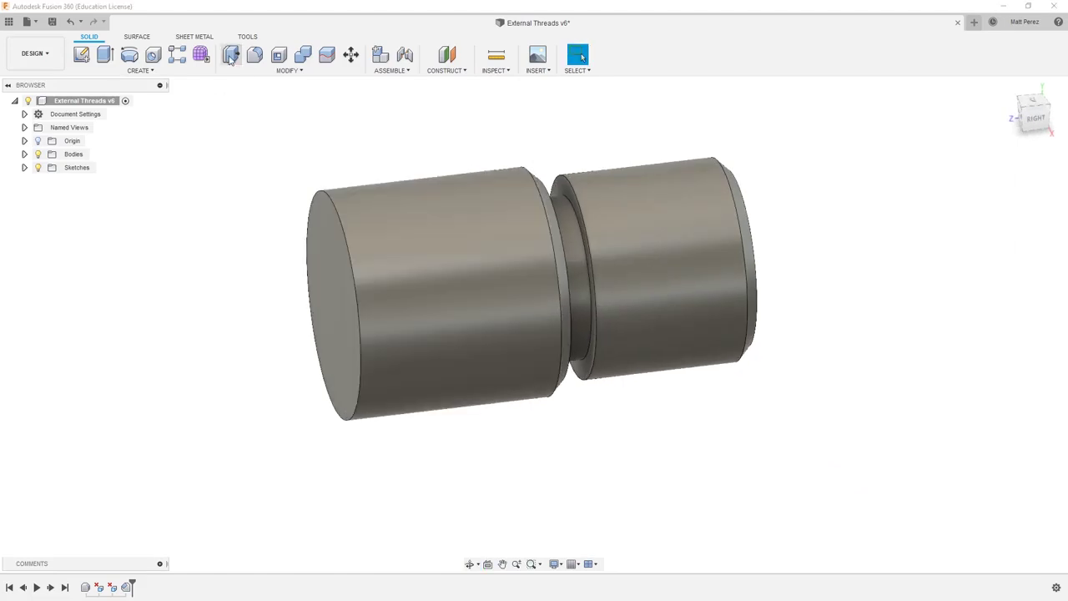
scroll(566, 198, up, 3)
click(566, 181)
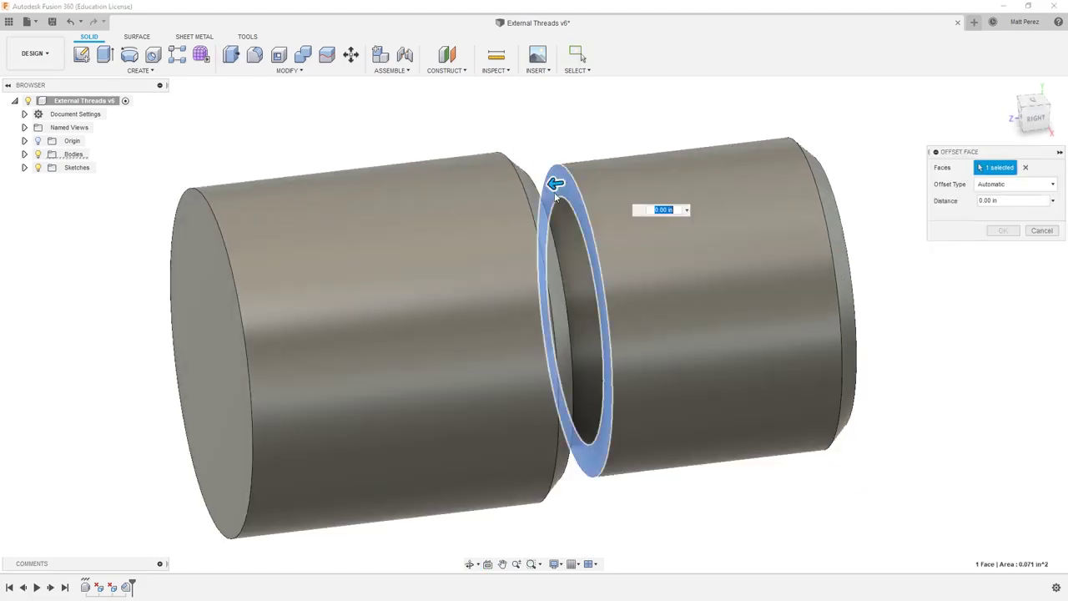
drag(551, 183, 571, 182)
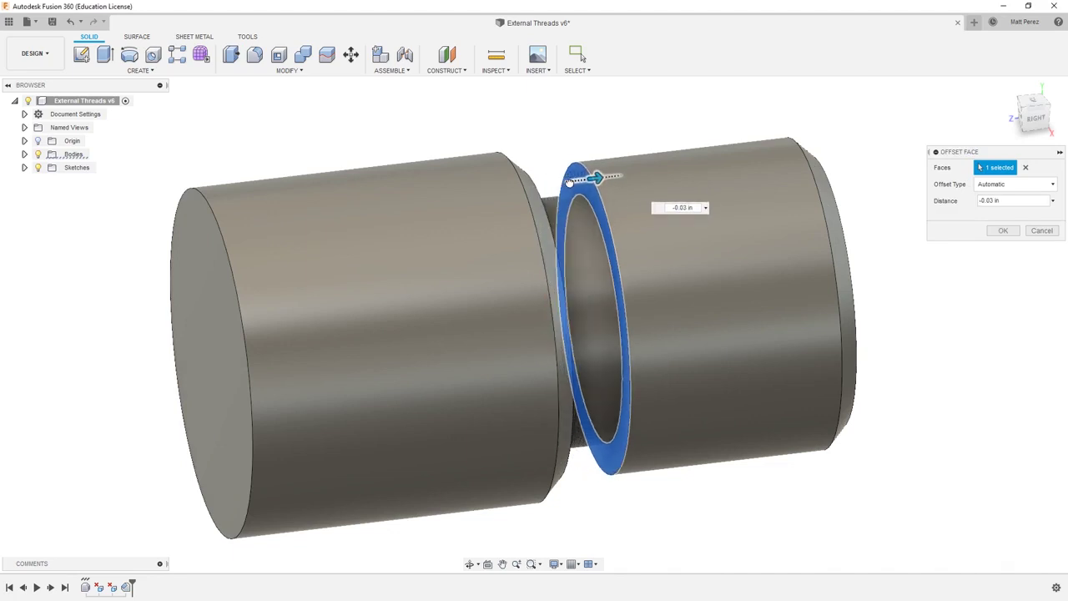
click(1003, 235)
shift+middle_drag(905, 278, 710, 342)
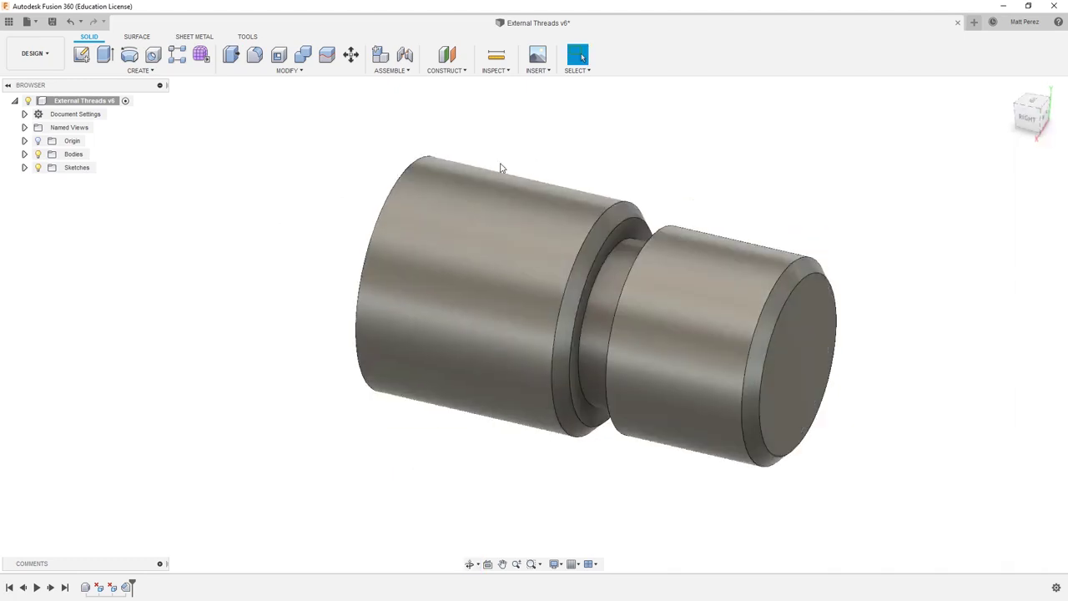
Return to the Manufacture workspace and regenerate all of Setup2's toolpaths
click(33, 54)
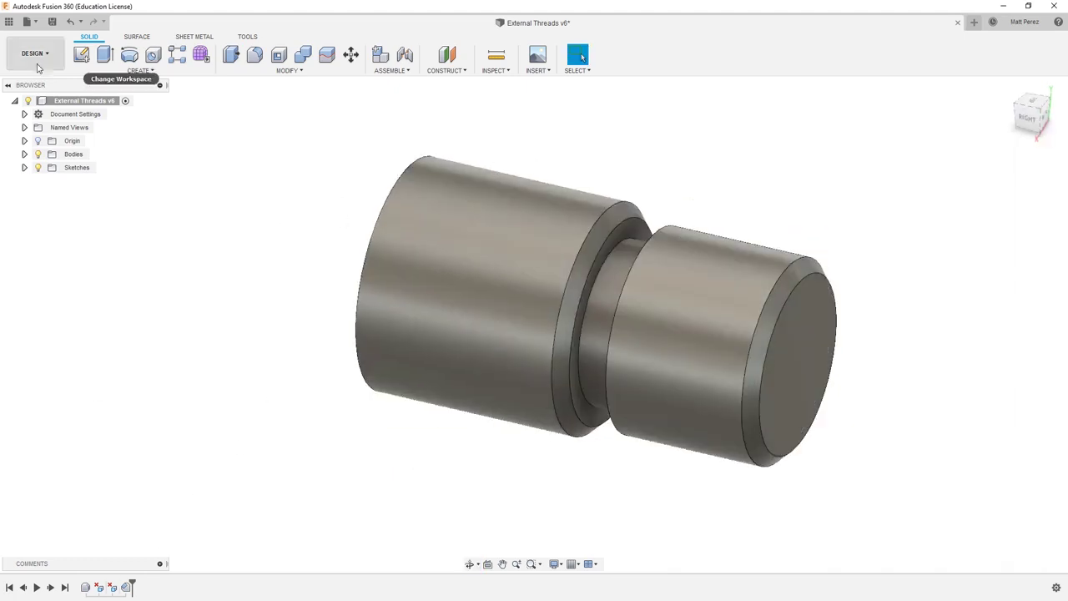
click(36, 158)
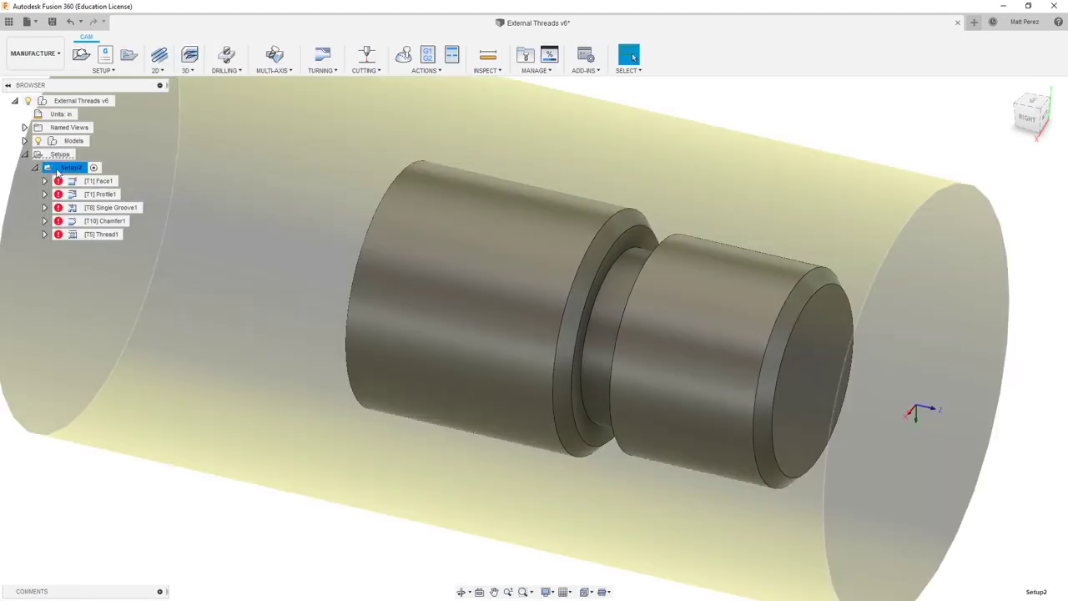
right_click(65, 171)
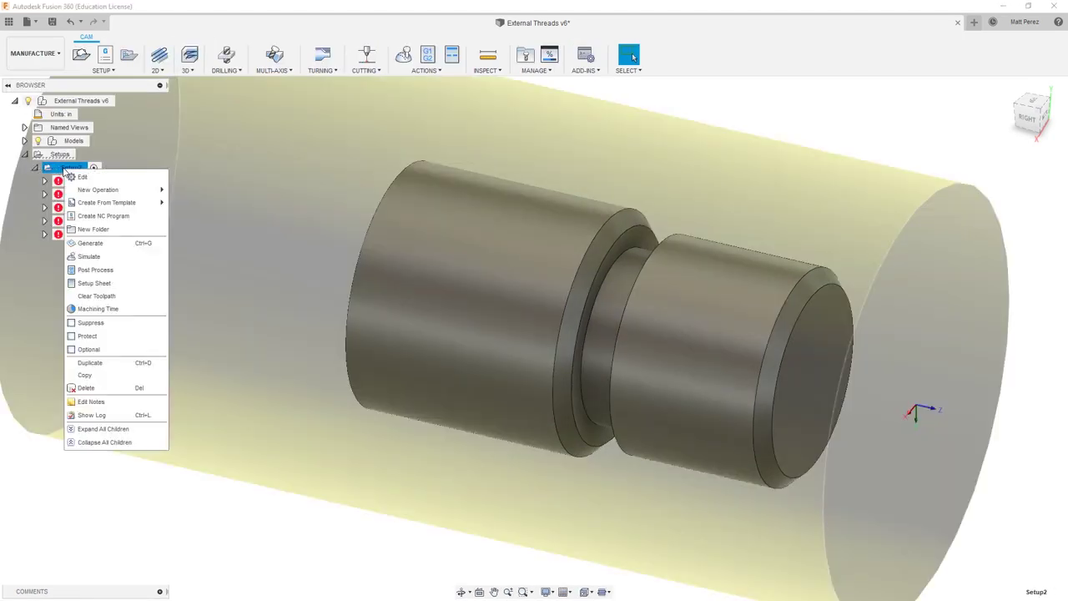
click(96, 243)
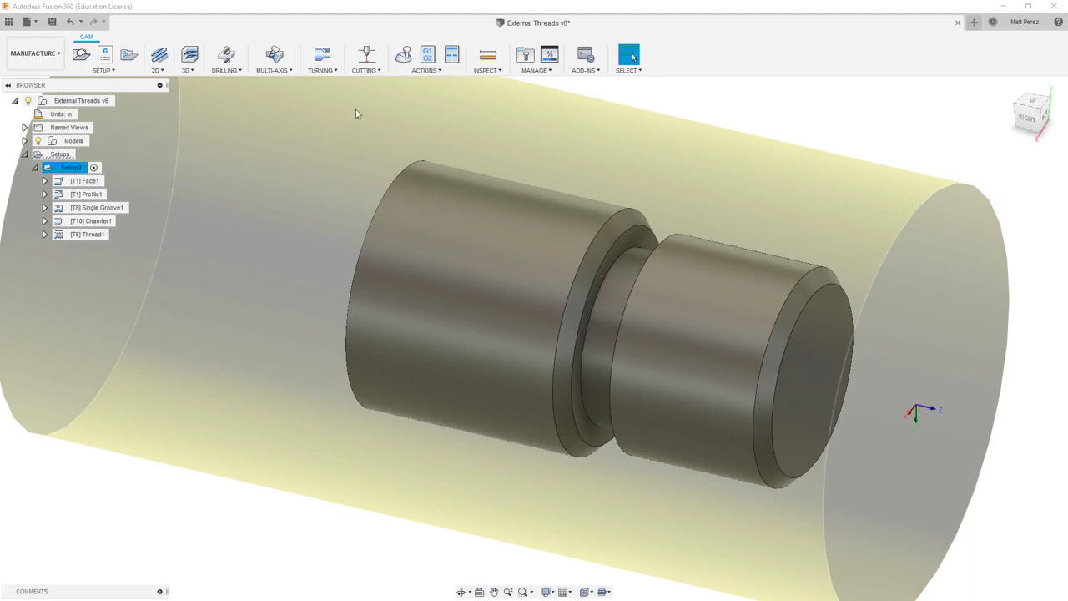
Review the regenerated toolpaths from Face1 to Thread1, examining how Single Groove1 and Thread1 fit the widened groove
click(86, 181)
click(99, 195)
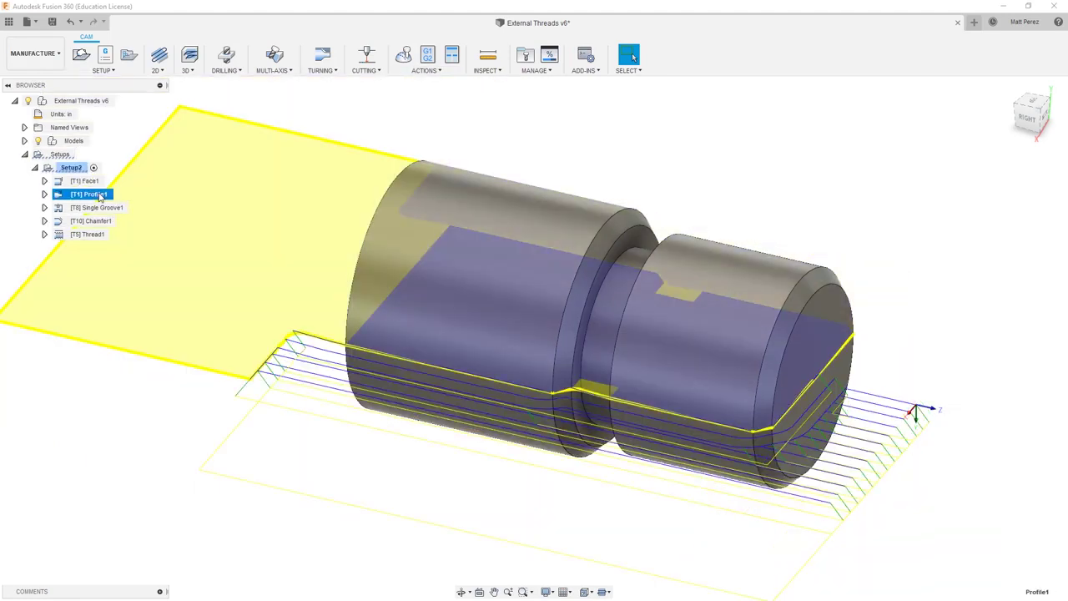
click(104, 209)
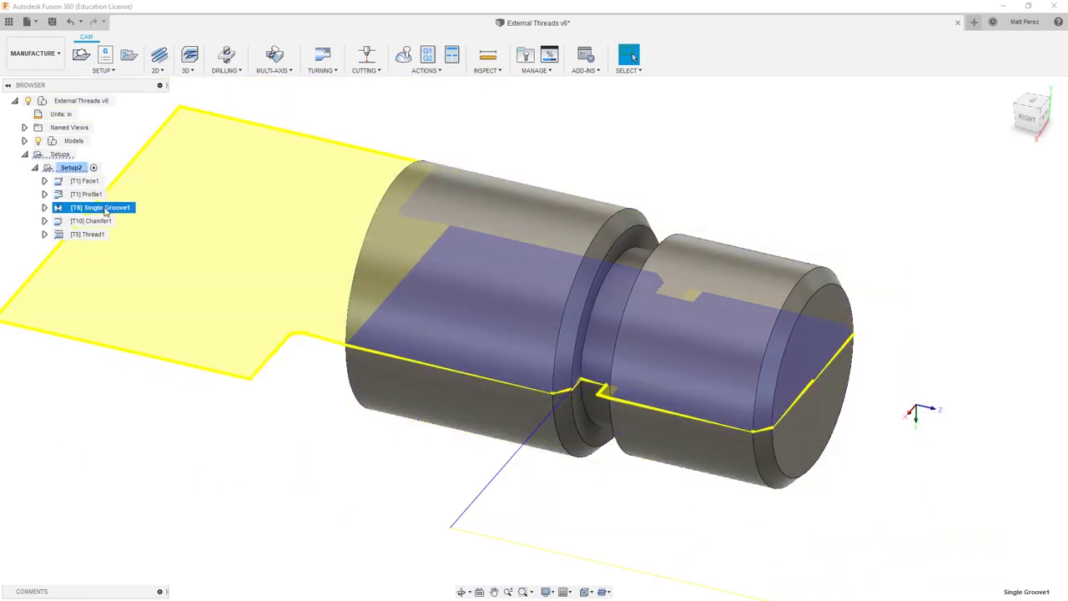
shift+middle_drag(359, 304, 486, 370)
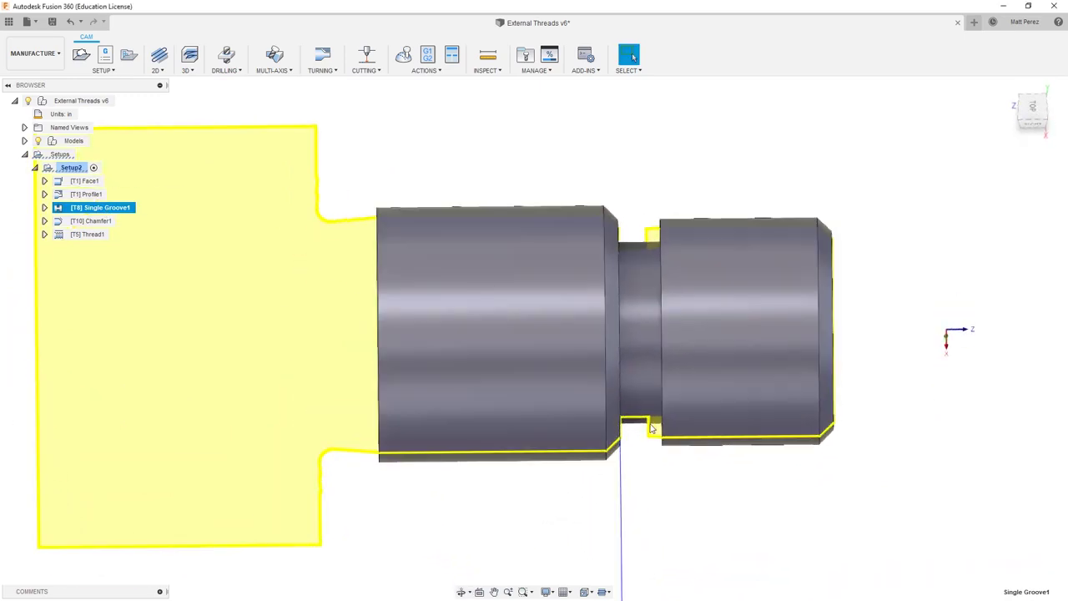
click(99, 222)
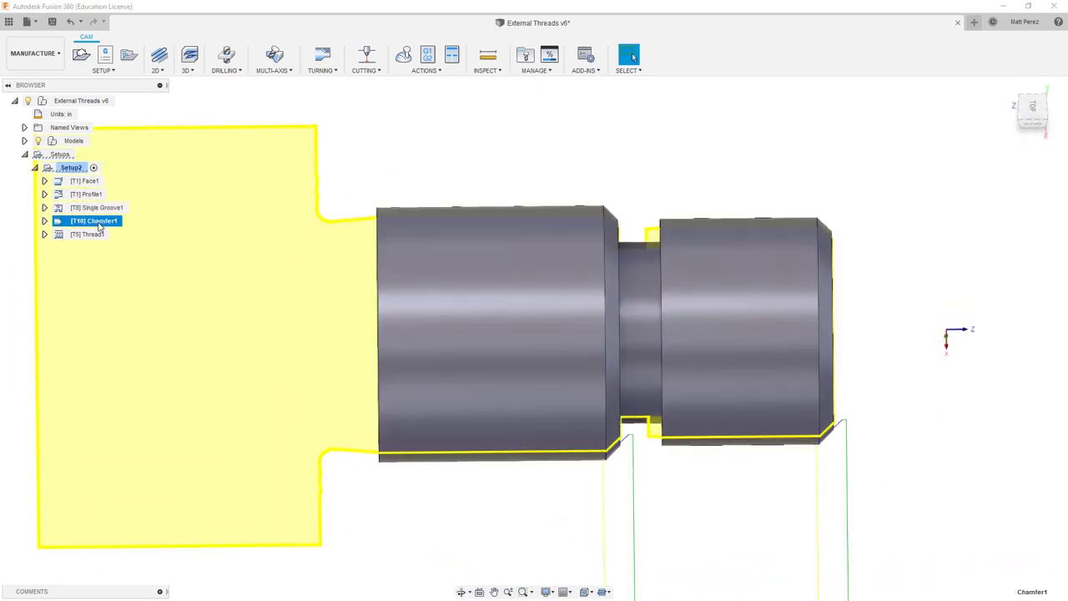
click(87, 239)
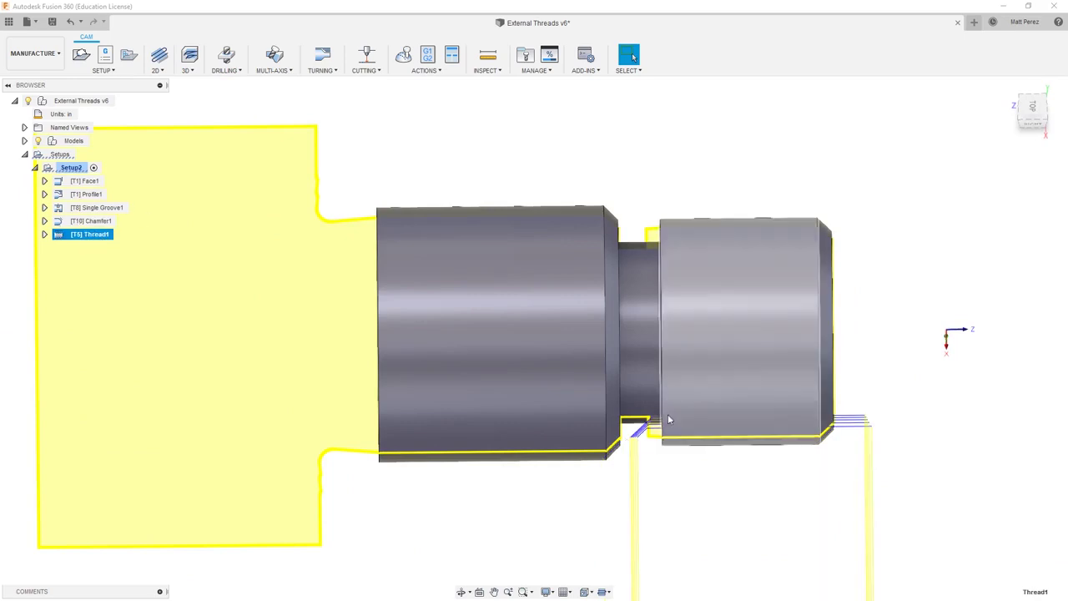
shift+middle_drag(631, 470, 625, 443)
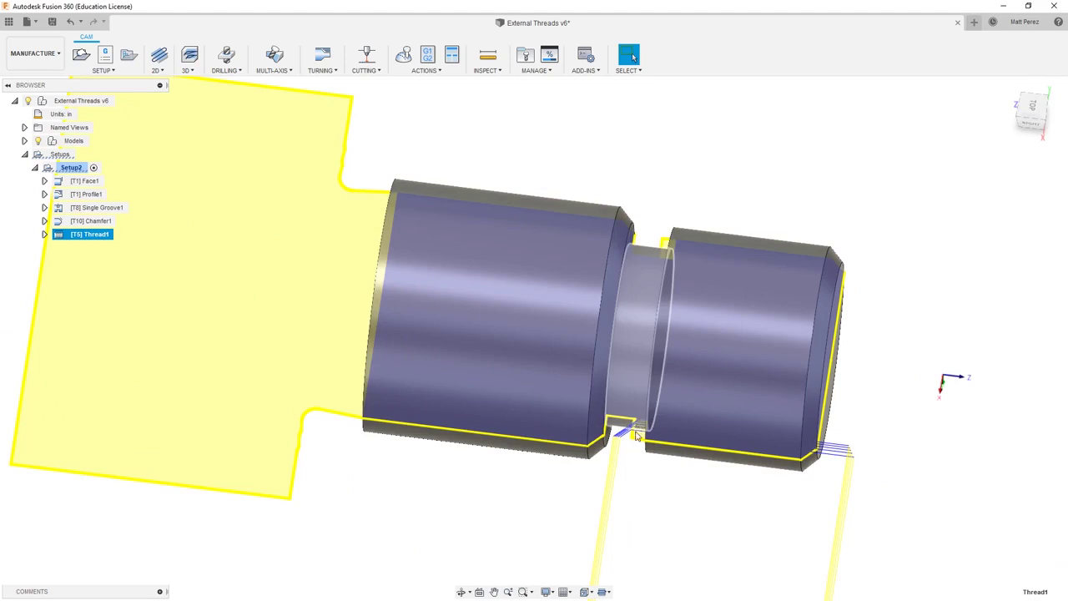
click(94, 209)
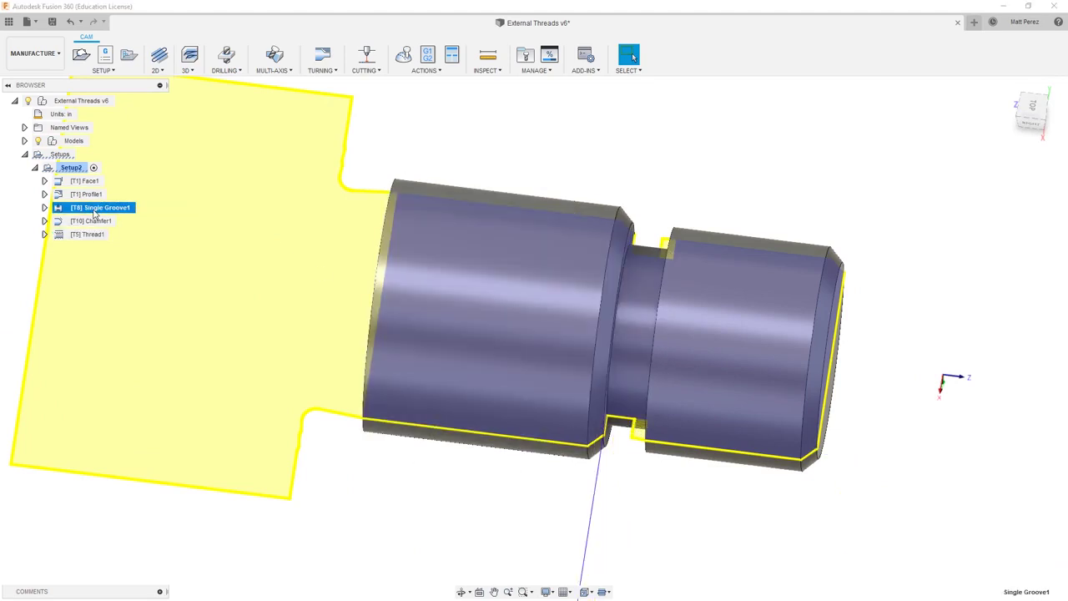
shift+middle_drag(353, 393, 327, 386)
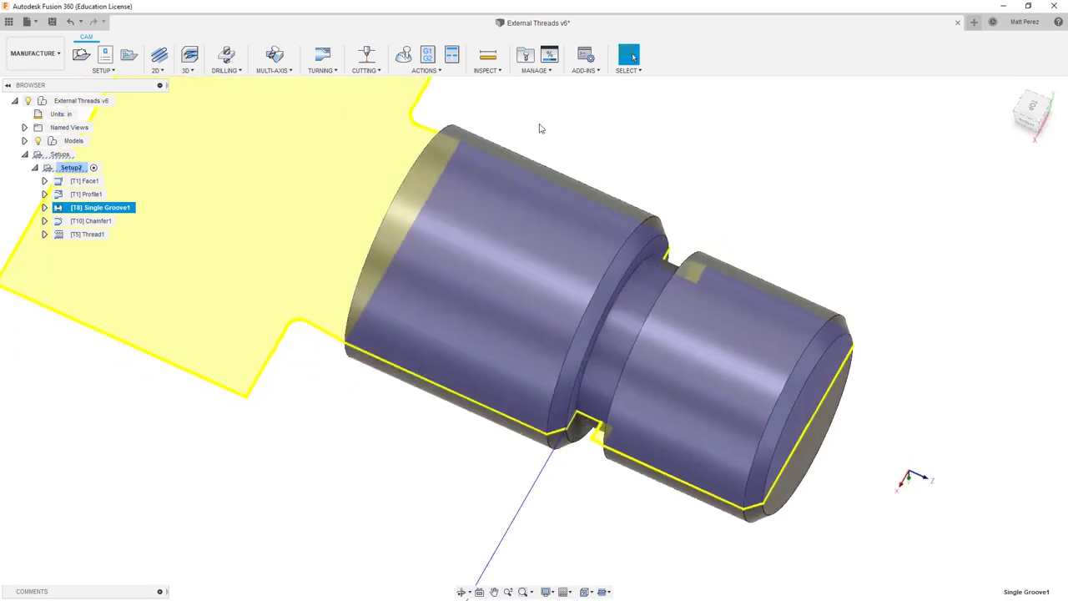
Measure the distance between the relief groove's two side faces
click(503, 86)
click(488, 55)
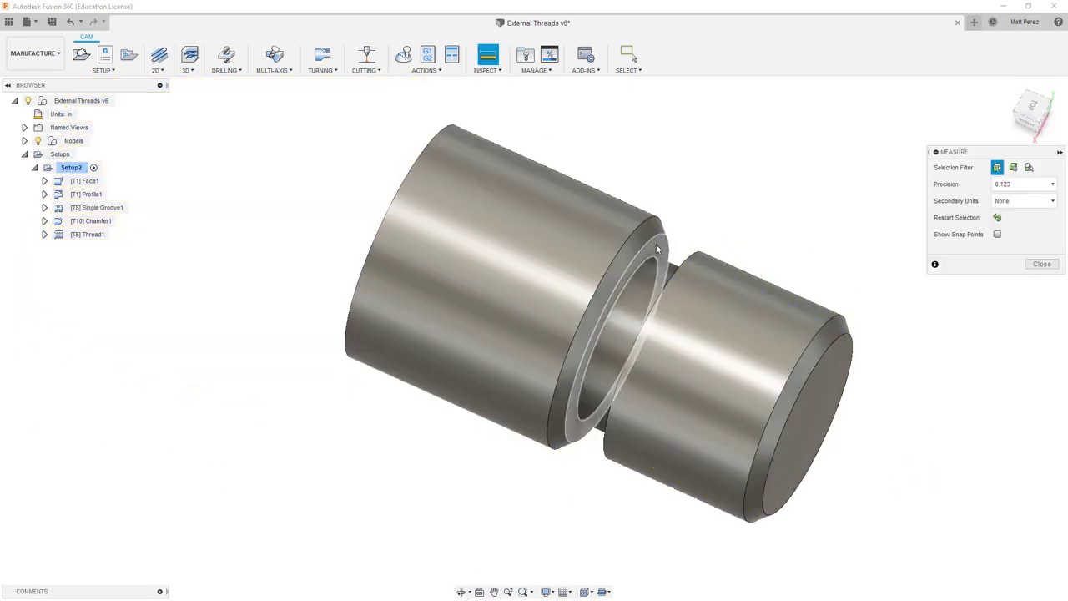
click(660, 288)
shift+middle_drag(661, 287, 650, 250)
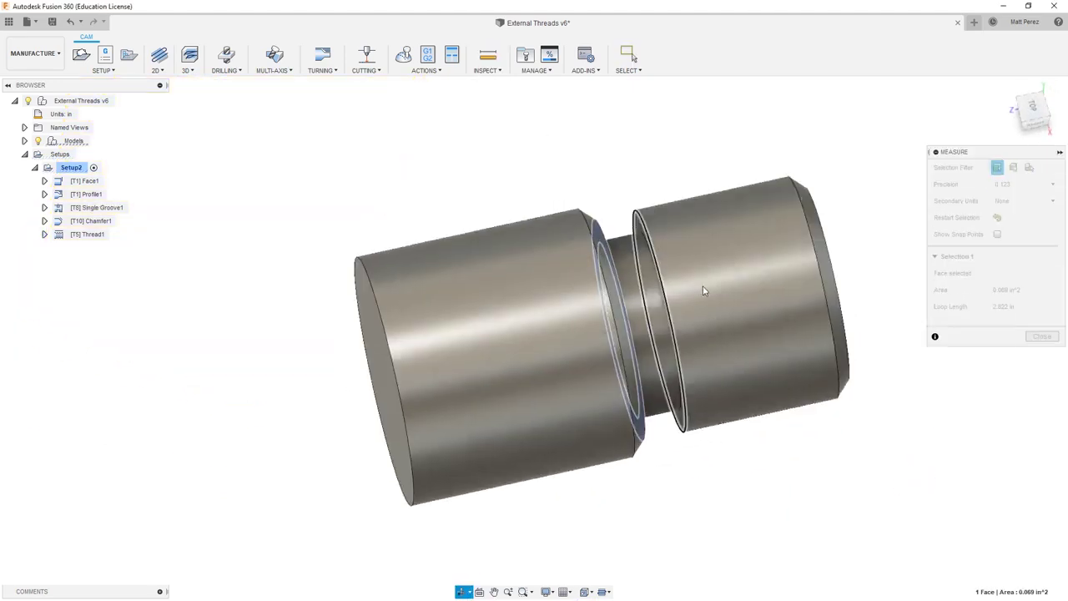
click(641, 226)
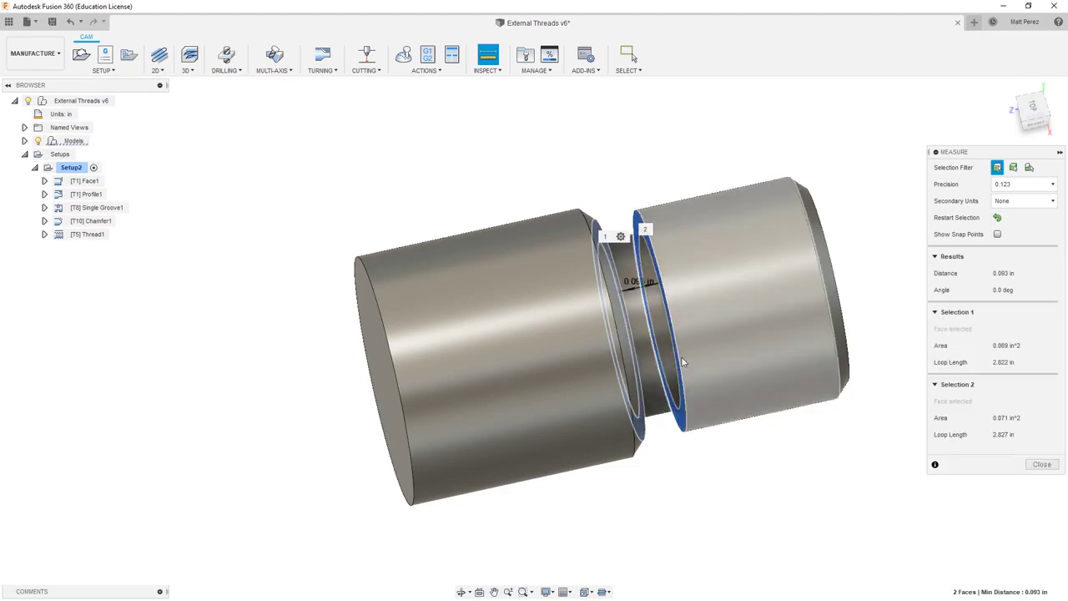
shift+middle_drag(715, 421, 680, 417)
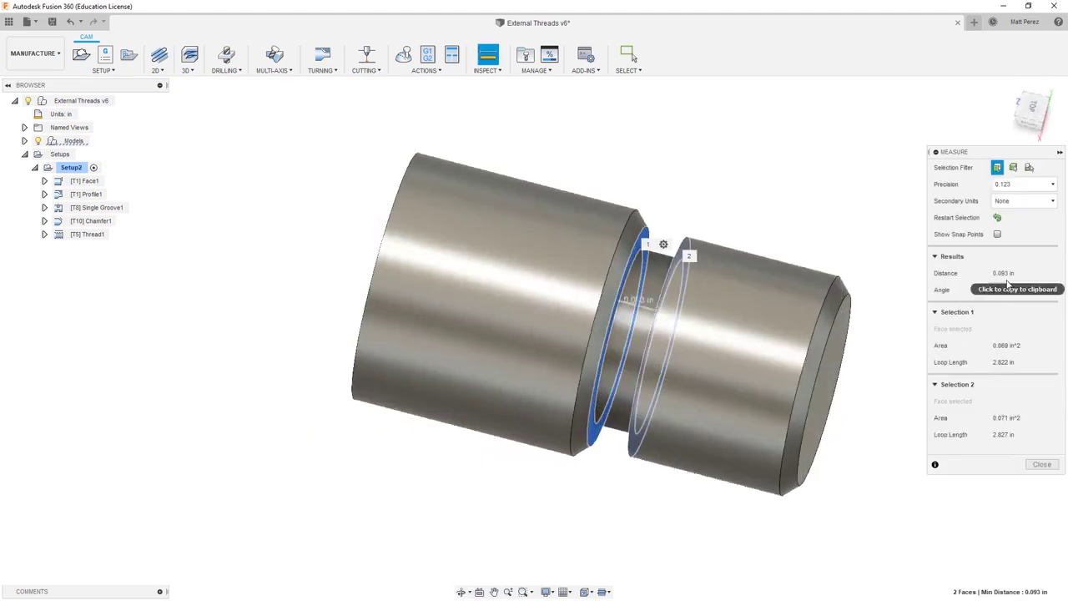
click(1047, 467)
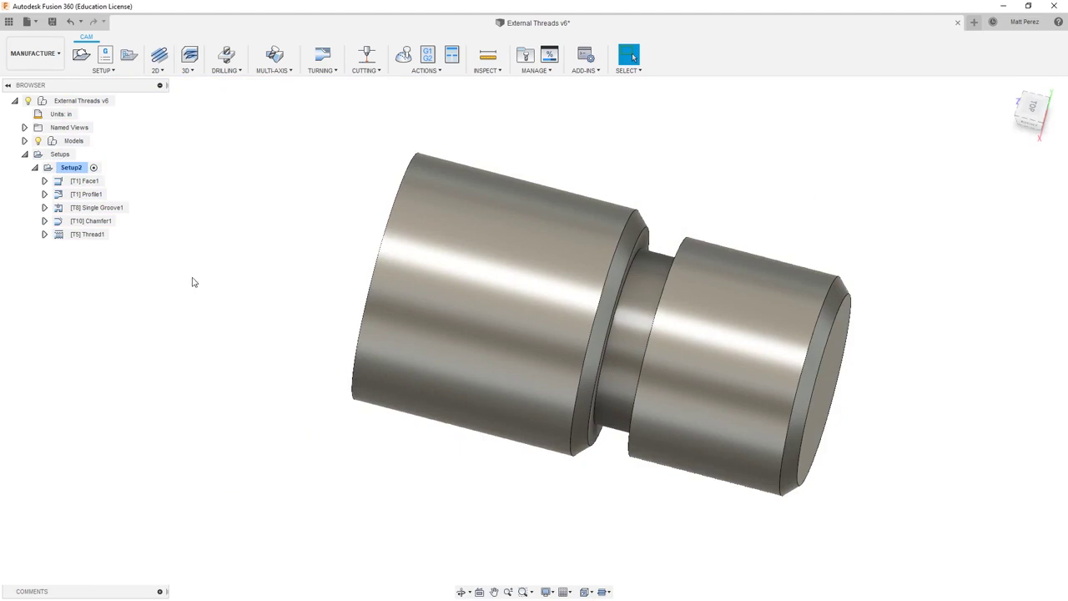
Edit Single Groove1's grooving tool, set the insert's groove width to 0.093 in, and accept the change
right_click(50, 209)
click(96, 237)
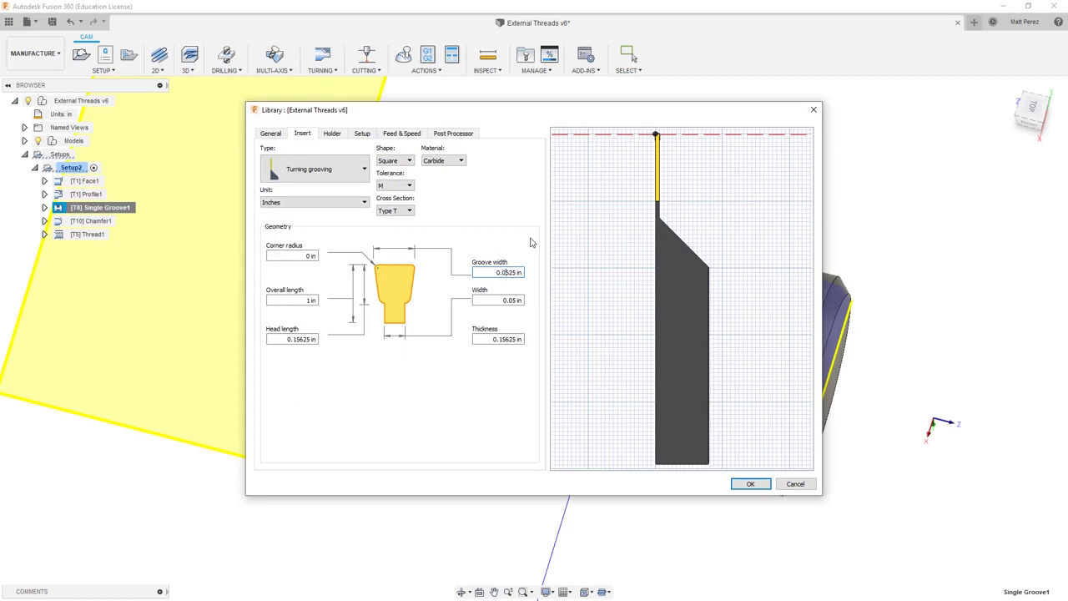
key(BackSpace)
text(9)
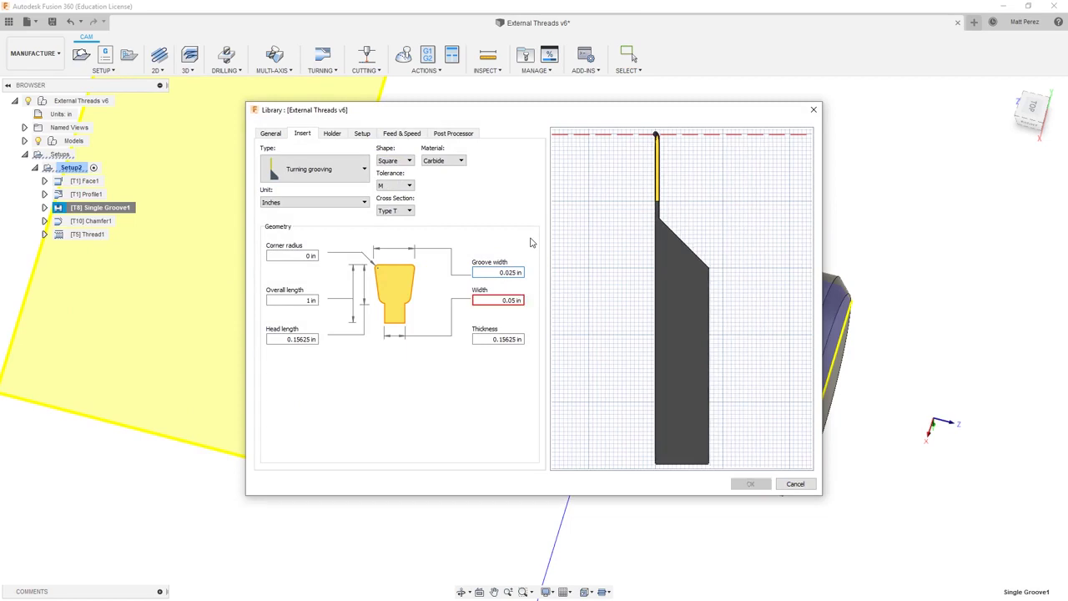
key(Delete)
key(Delete)
text(3)
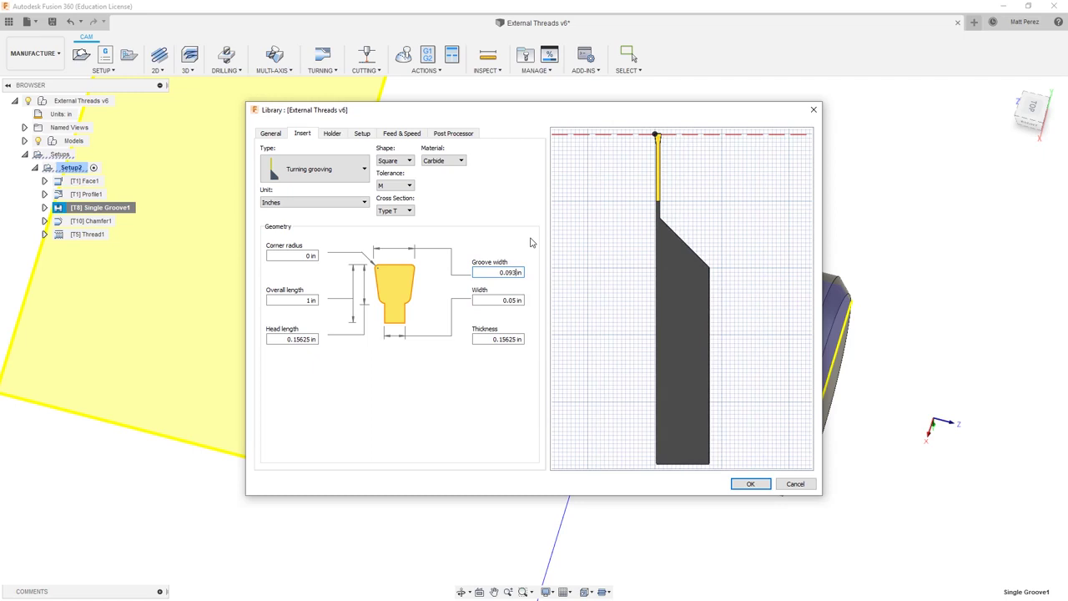
click(760, 485)
click(564, 338)
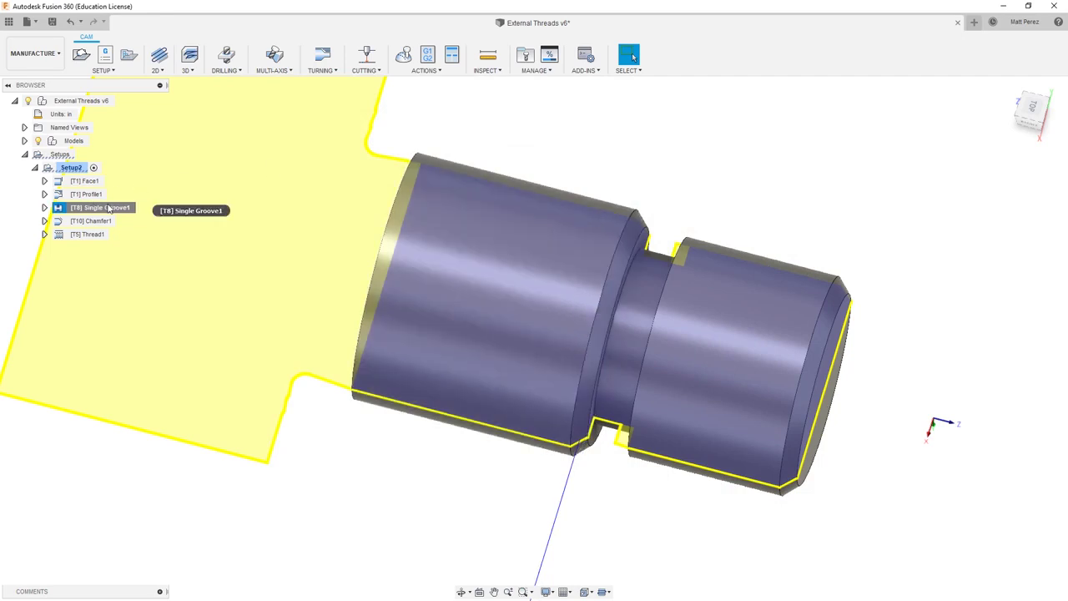
Simulate all of Setup2 through to its end with the models hidden, inspect the machined groove and thread, and close the simulation
click(66, 168)
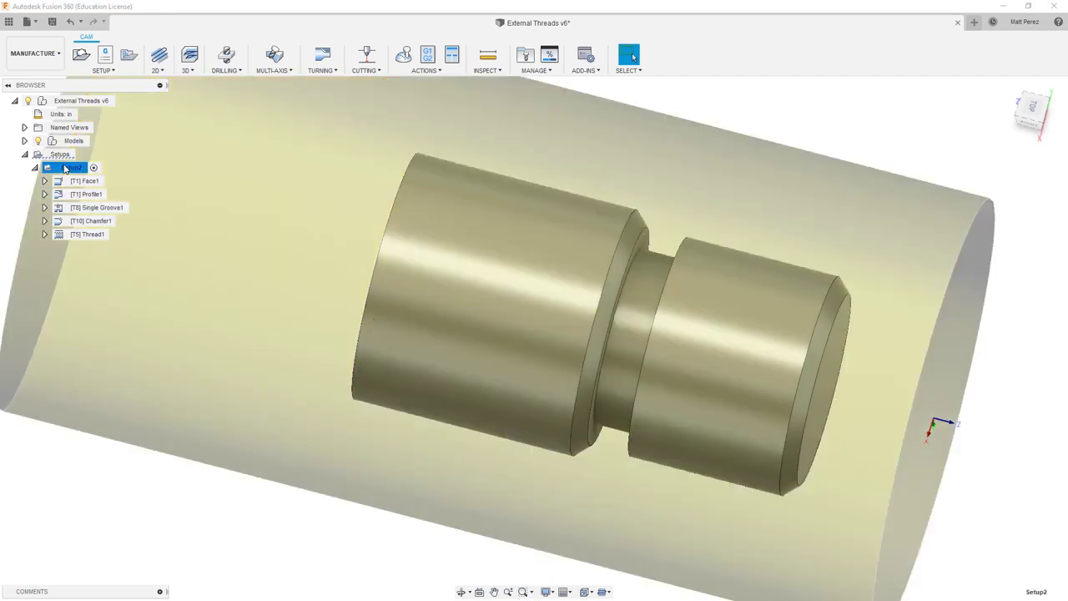
click(403, 54)
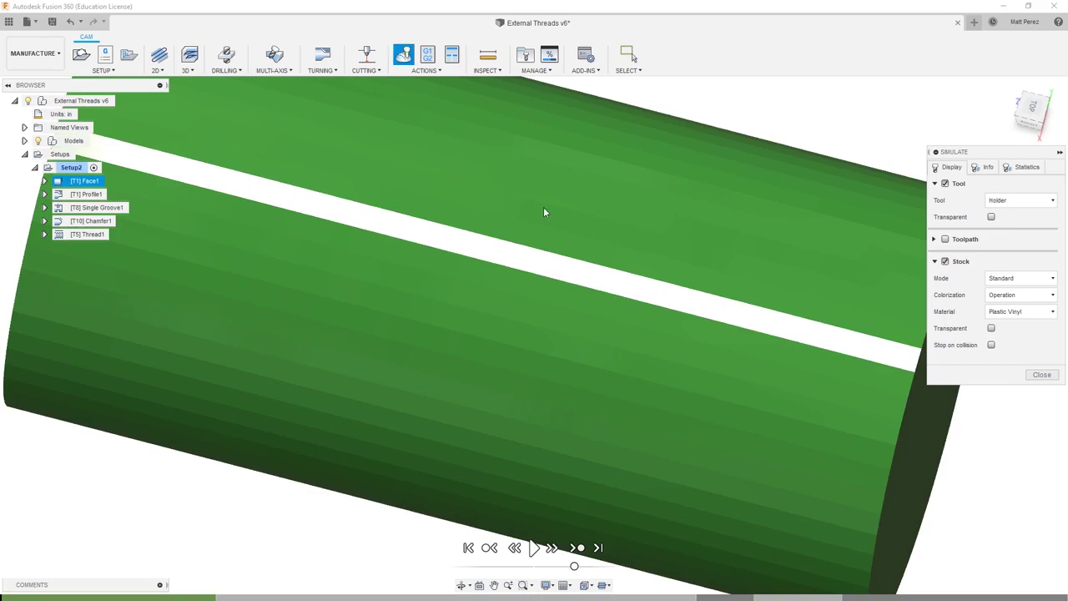
click(597, 547)
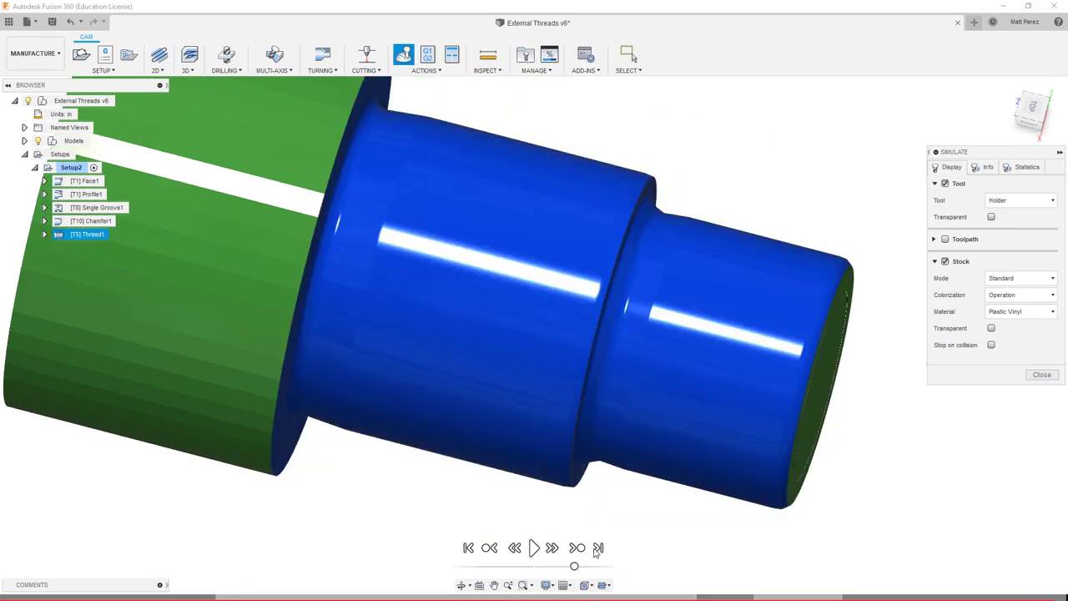
click(38, 142)
shift+middle_drag(646, 417, 667, 392)
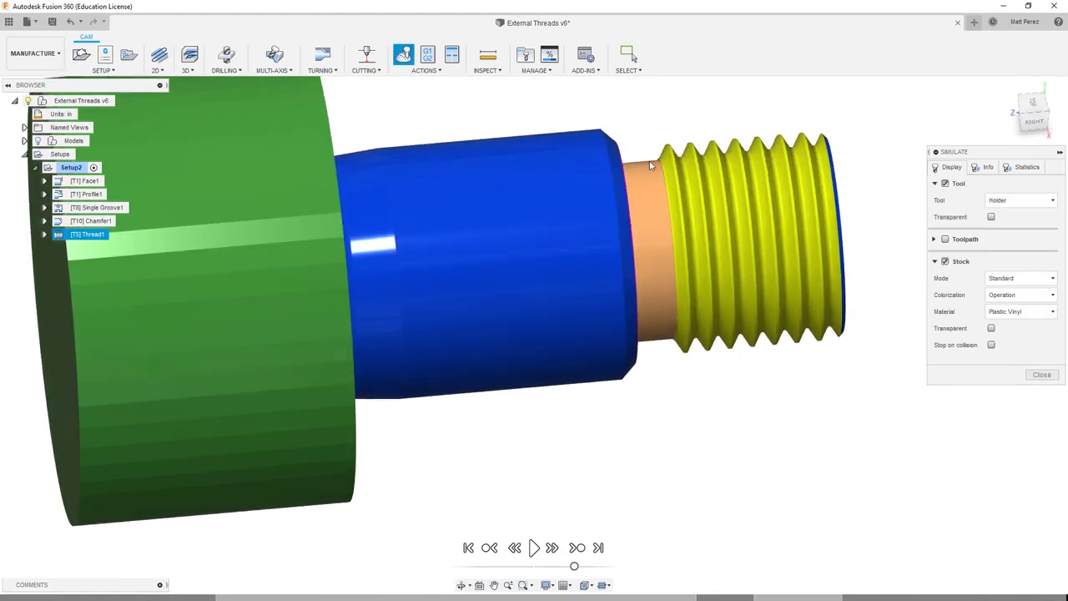
shift+middle_drag(699, 385, 668, 329)
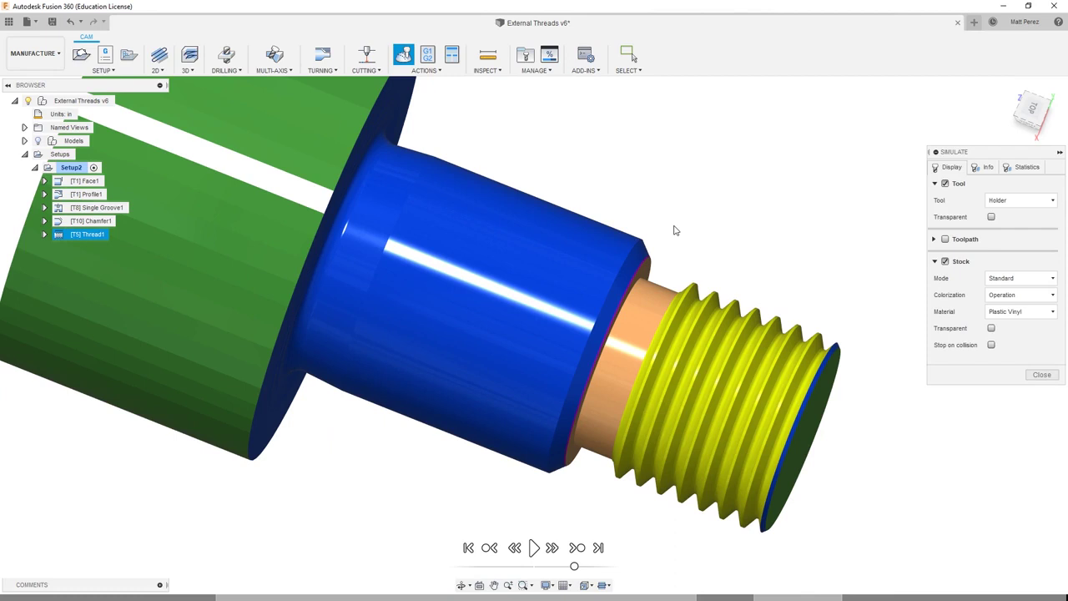
click(1041, 373)
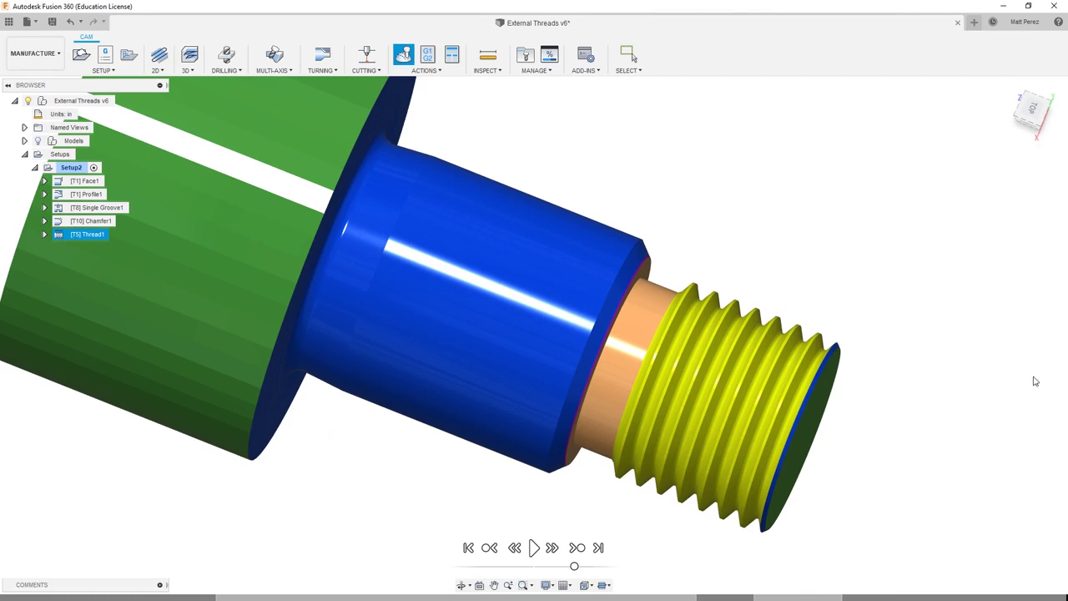
Save the design as a new version with the description "User Saved"
scroll(446, 267, down, 3)
shift+middle_drag(446, 267, 593, 359)
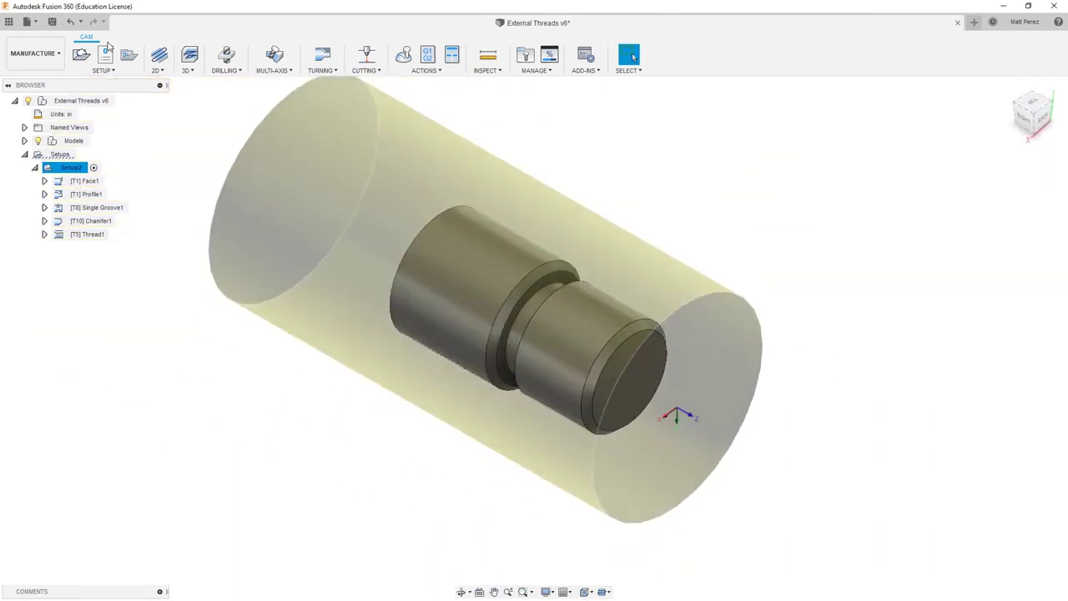
click(58, 23)
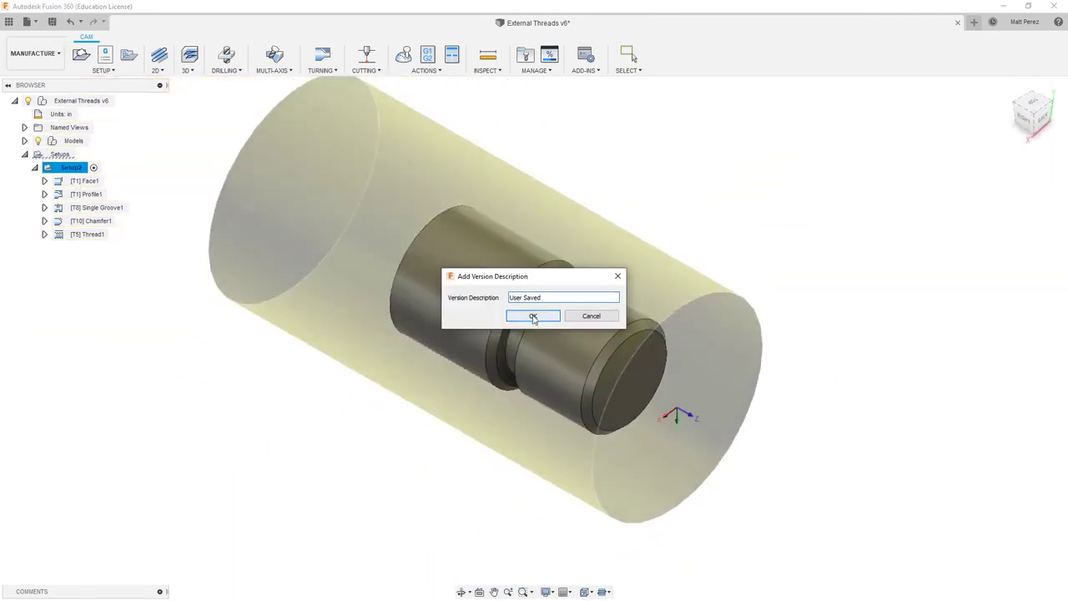
click(534, 315)
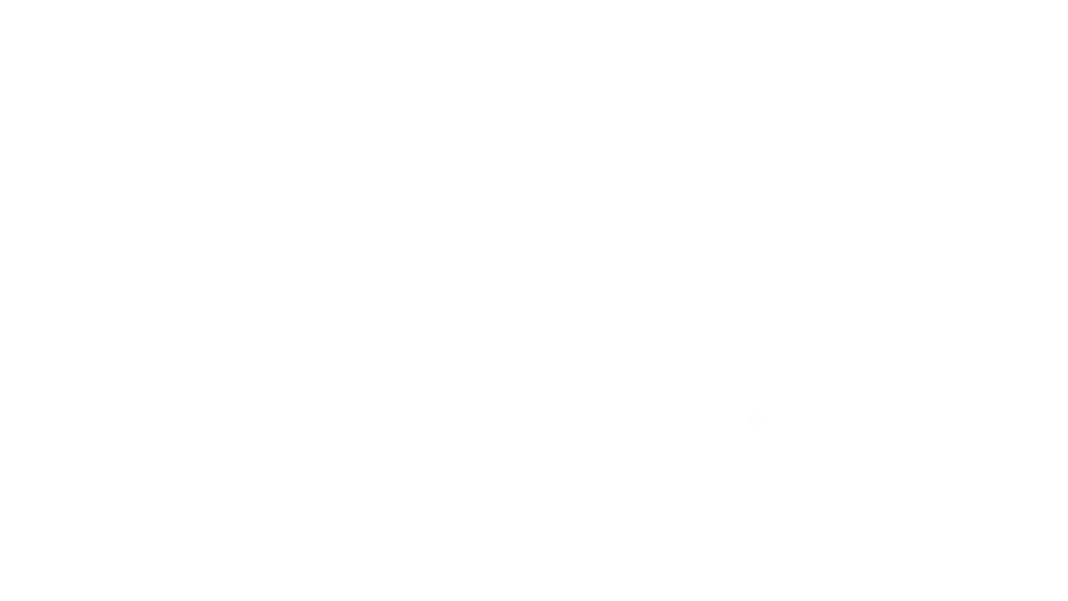